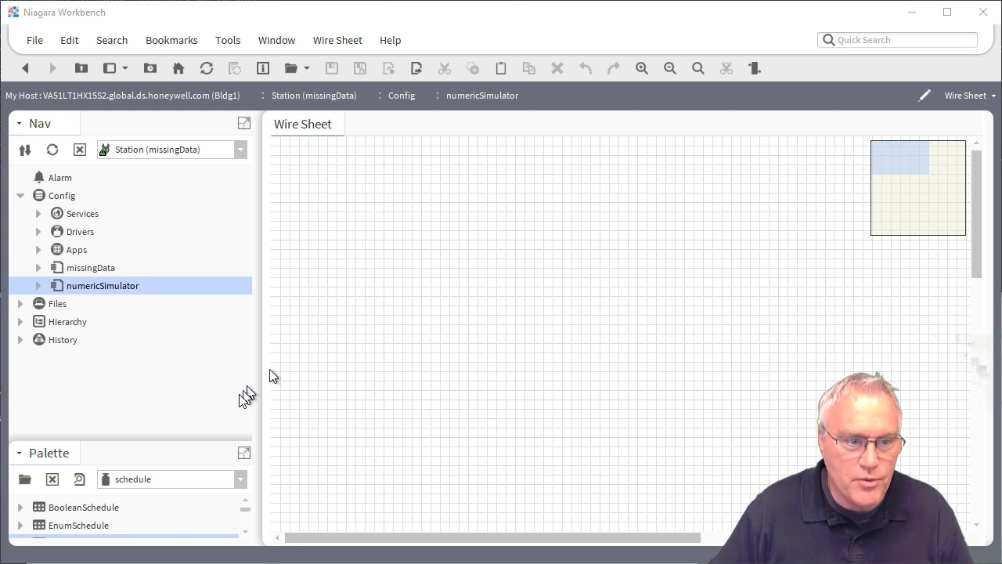
- Place a NumericSchedule named TestData on the numericSimulator wire sheet and reposition the block
left_click_drag(161, 441, 181, 275)
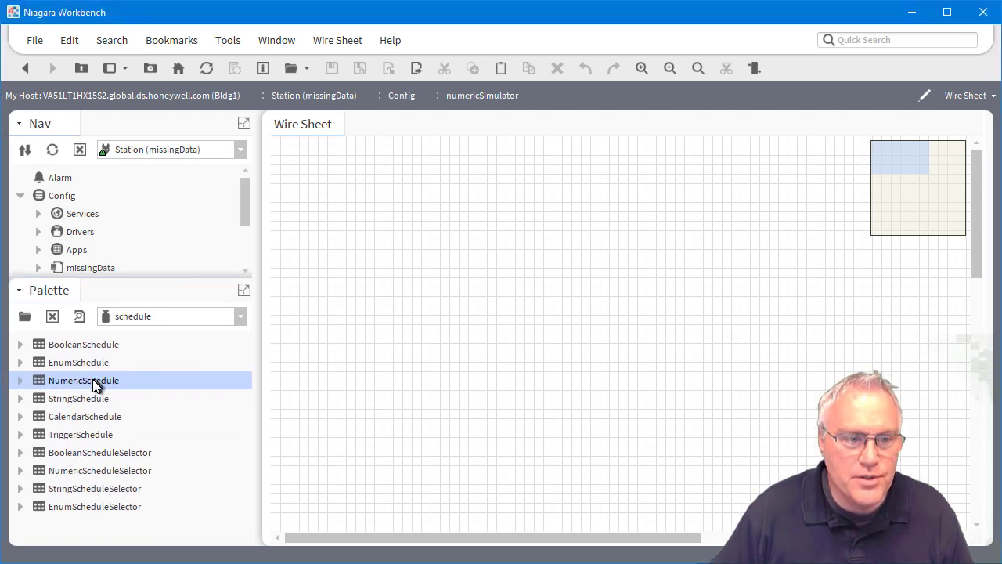
left_click_drag(94, 383, 405, 234)
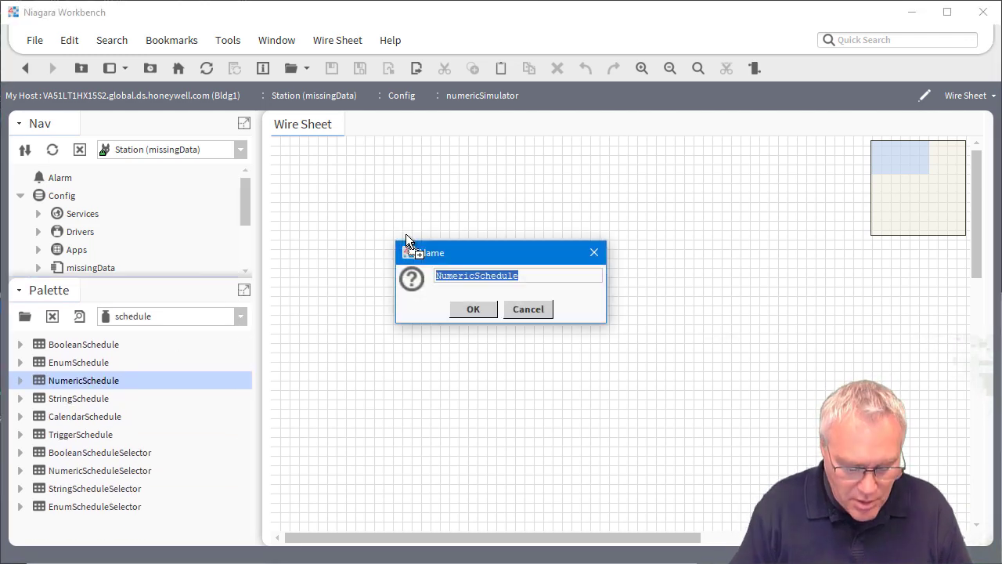
type("Test")
key("BackSpace")
type("tData")
key("Return")
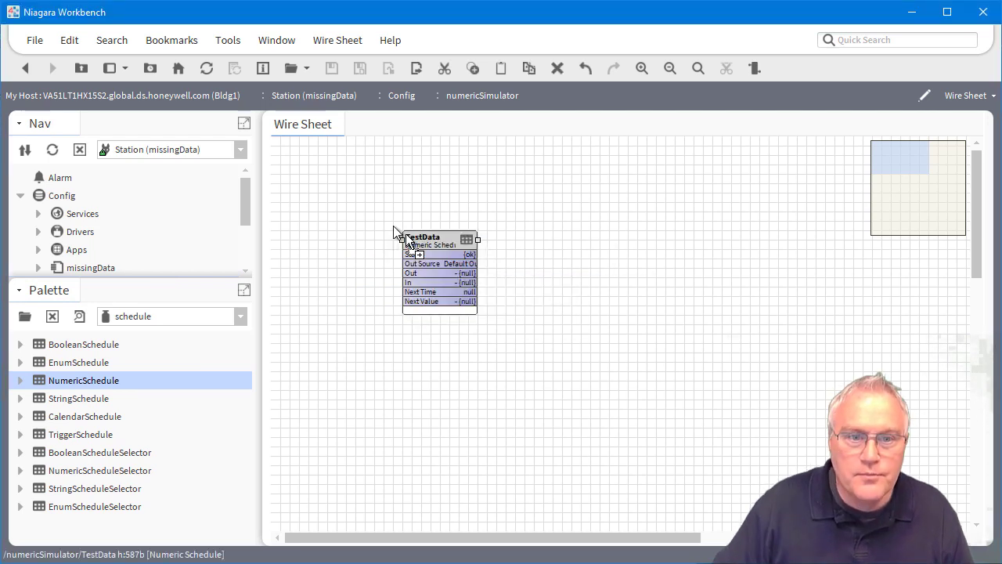
left_click_drag(478, 240, 587, 241)
left_click_drag(494, 239, 422, 203)
- Add Sunday schedule events of 45, 50 and 35, plus a Monday 12–6 AM event
double_click(422, 204)
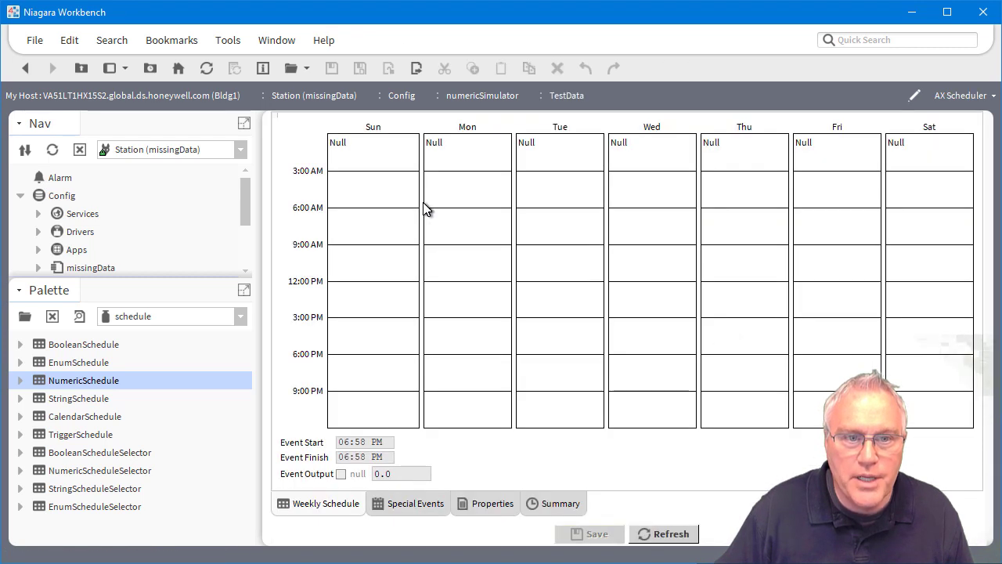
left_click_drag(383, 149, 370, 245)
left_click(341, 474)
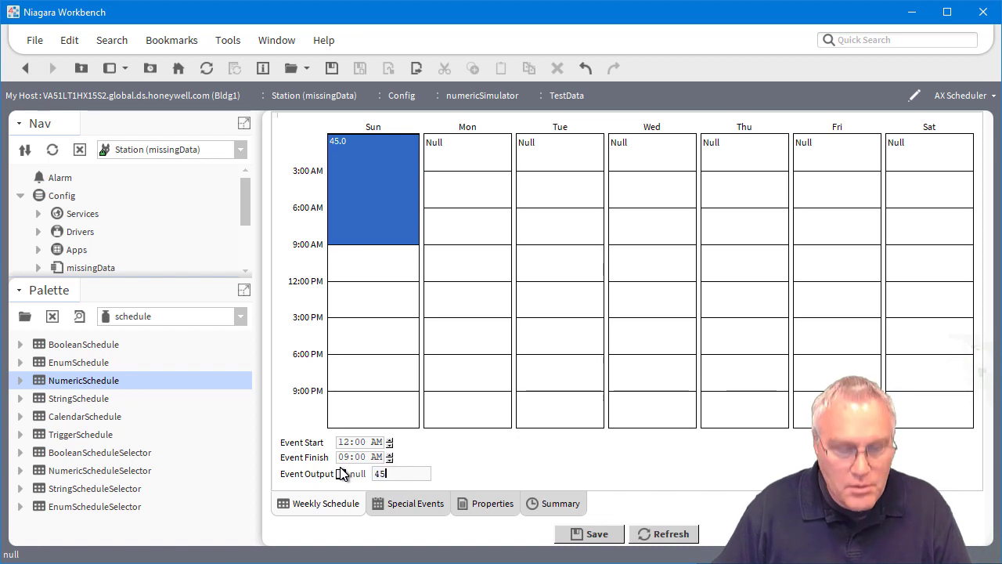
left_click_drag(363, 245, 360, 316)
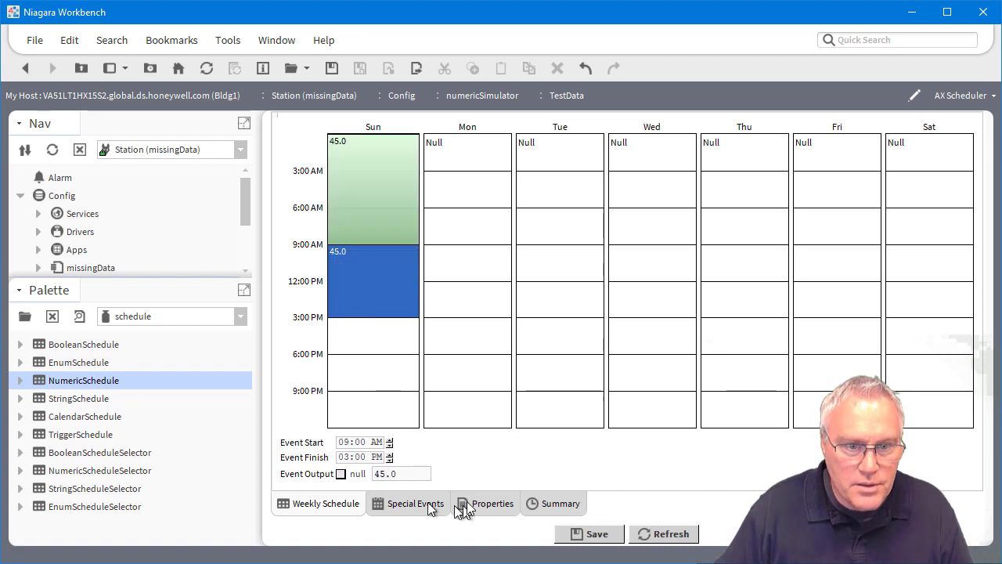
double_click(383, 474)
type("50")
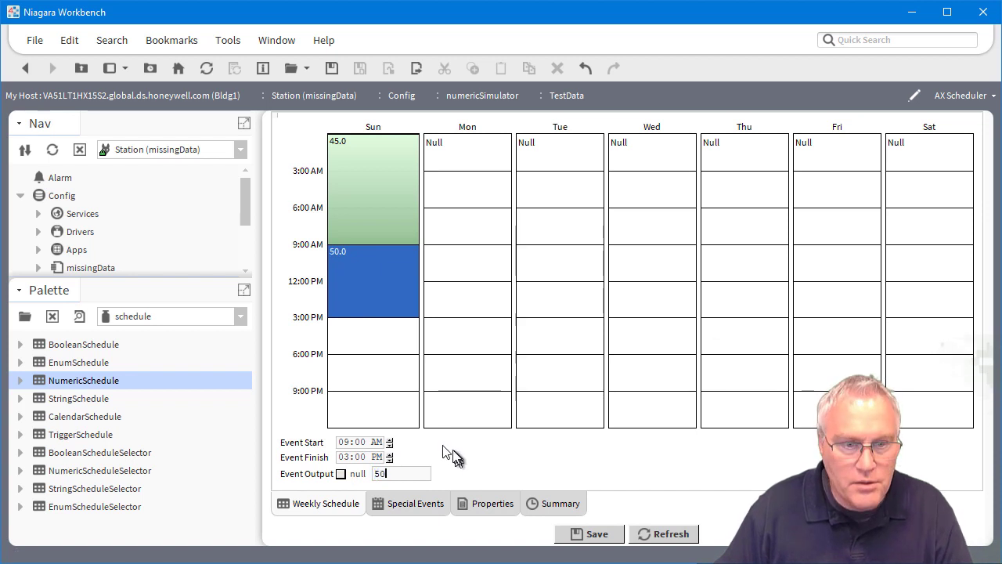
left_click_drag(357, 327, 353, 426)
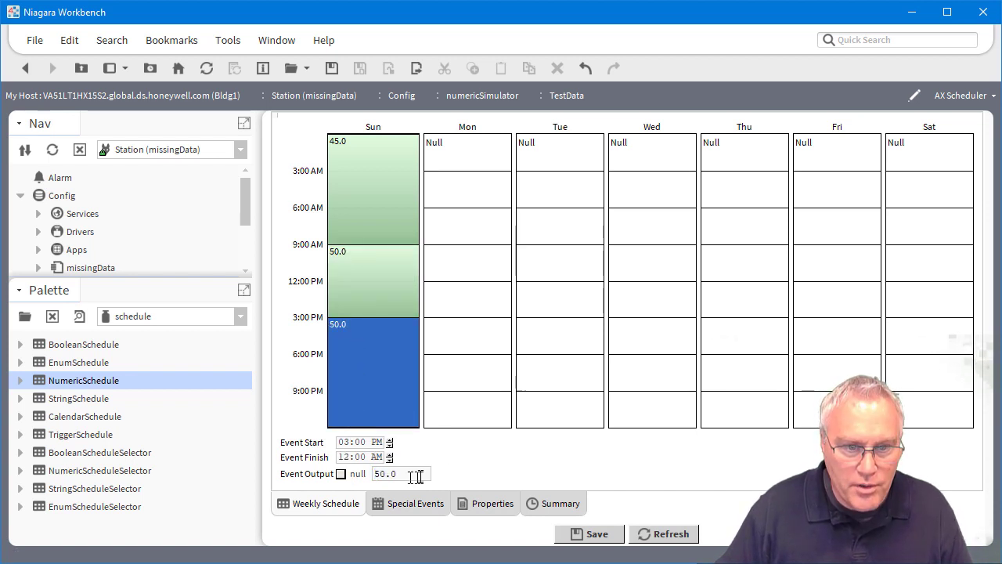
type("35")
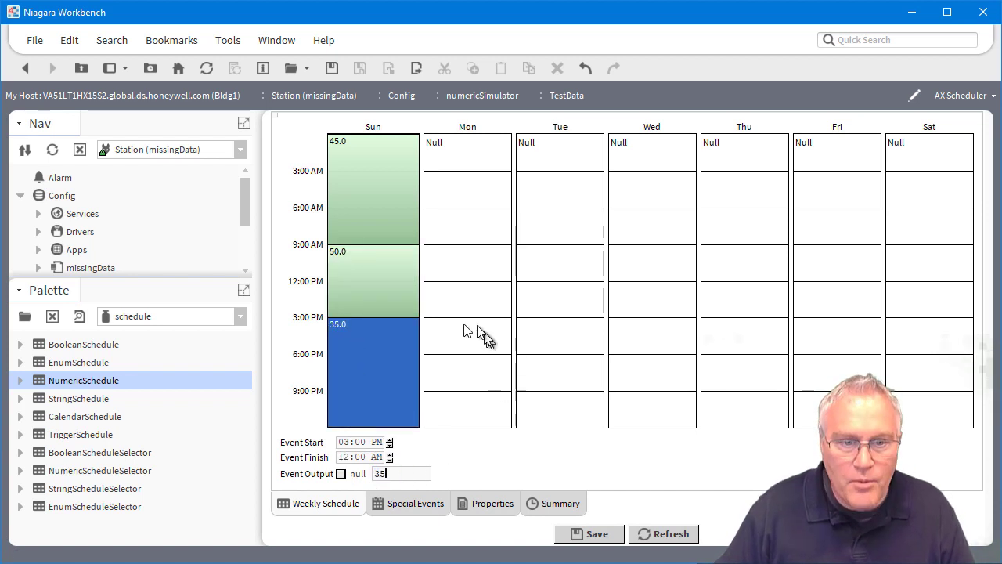
left_click_drag(451, 143, 442, 205)
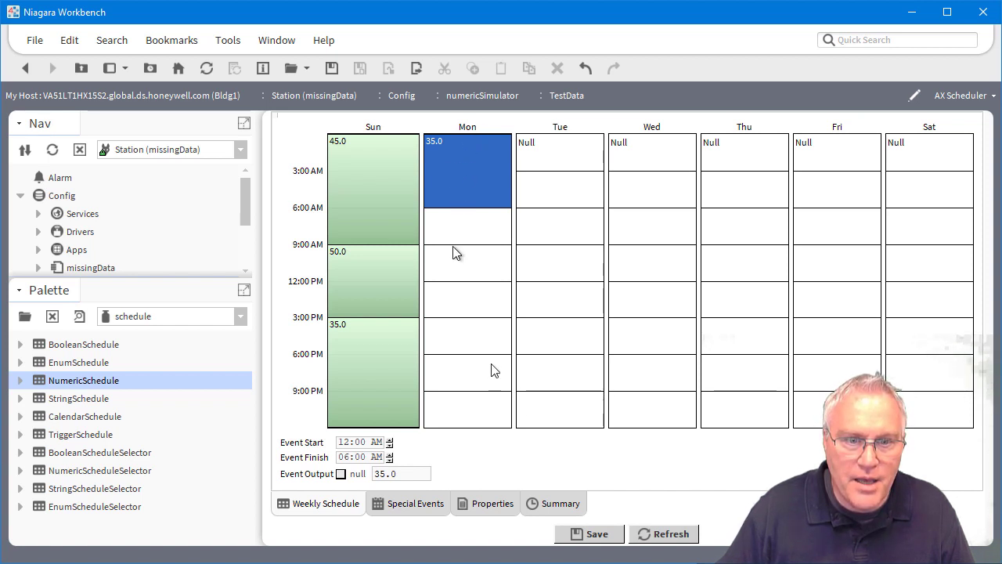
- Add Monday events of 75 (6 AM–6 PM) and 35 (from 6 PM), then apply Monday to Monday–Friday
left_click_drag(454, 211, 454, 352)
left_click_drag(403, 475, 356, 479)
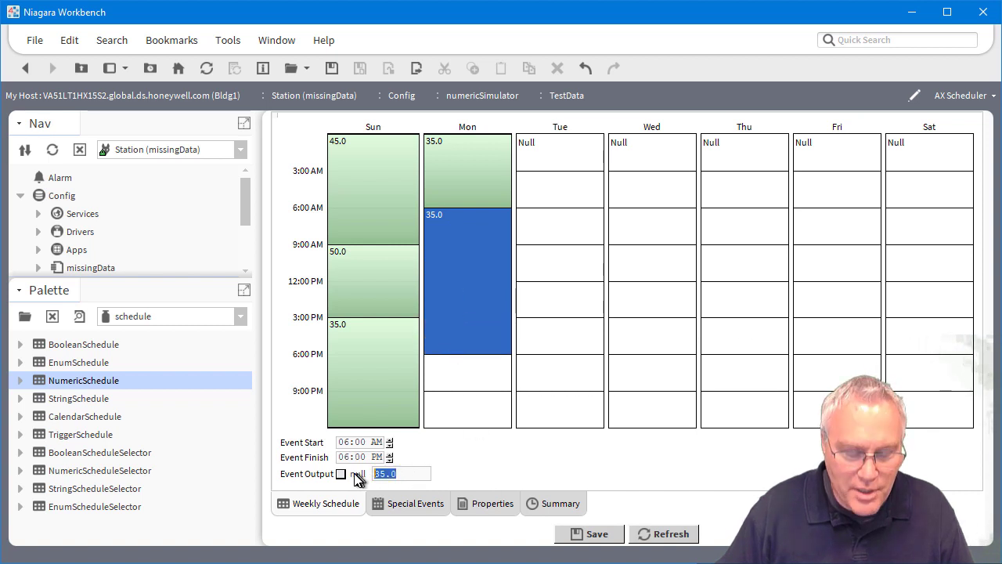
type("75")
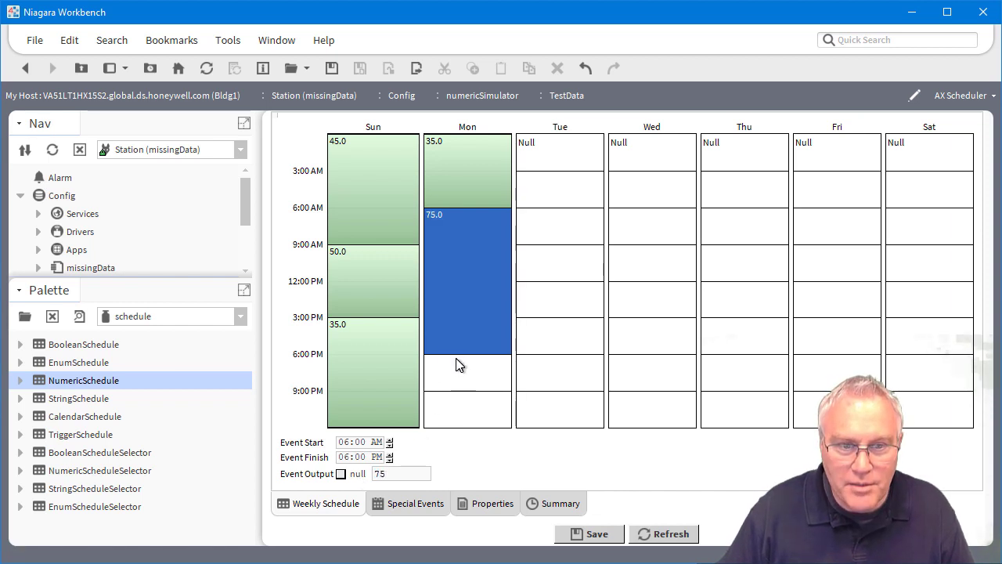
left_click_drag(459, 365, 459, 437)
left_click_drag(416, 475, 364, 478)
type("35")
left_click(454, 238)
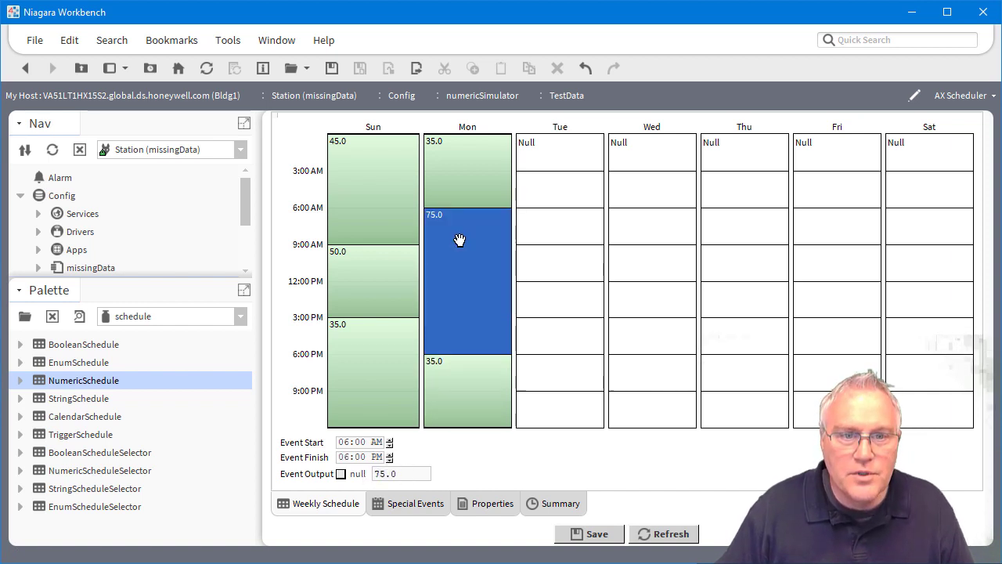
right_click(459, 240)
left_click(489, 288)
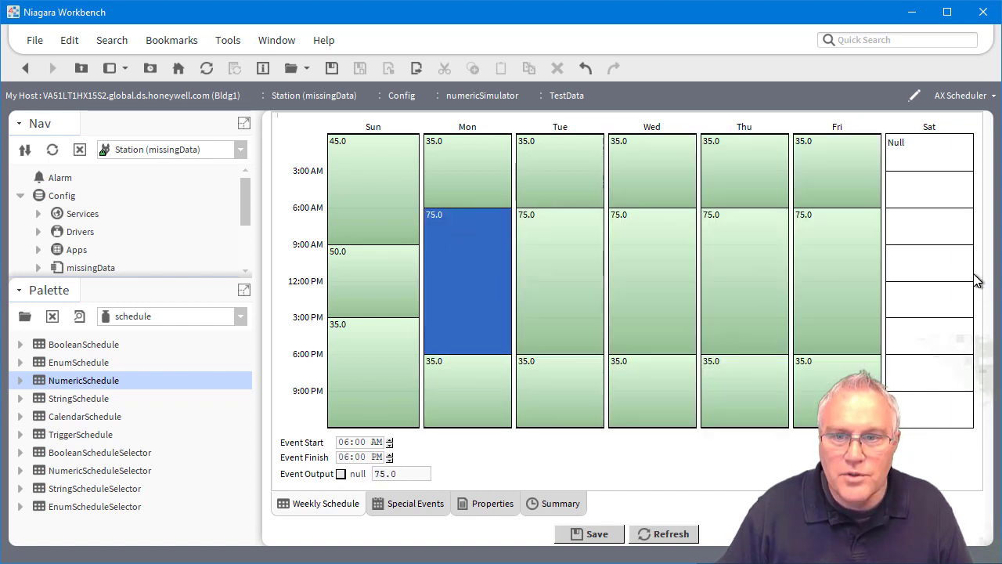
- Copy Sunday's day schedule onto Saturday and save the weekly schedule
left_click_drag(913, 142, 914, 196)
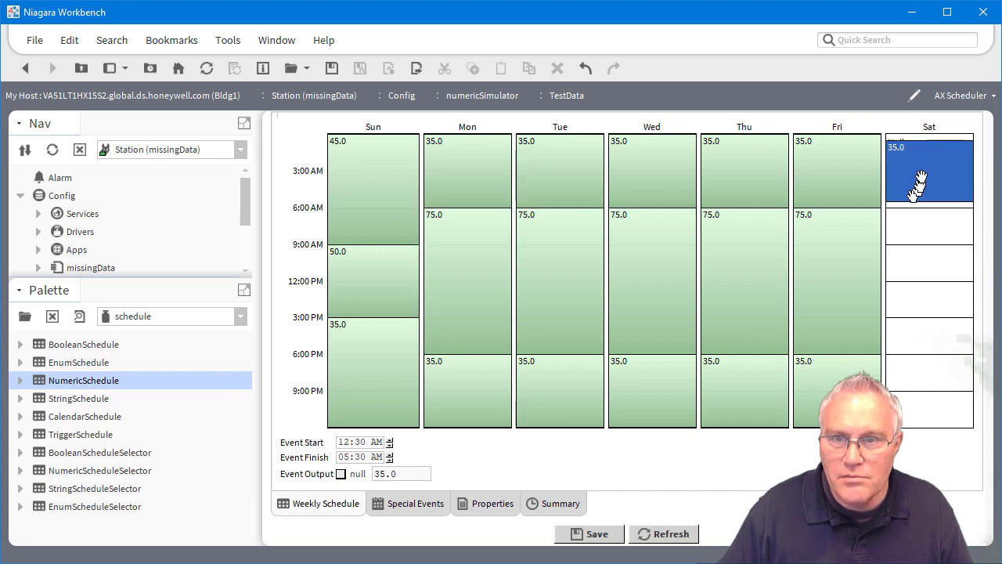
right_click(348, 180)
left_click(385, 239)
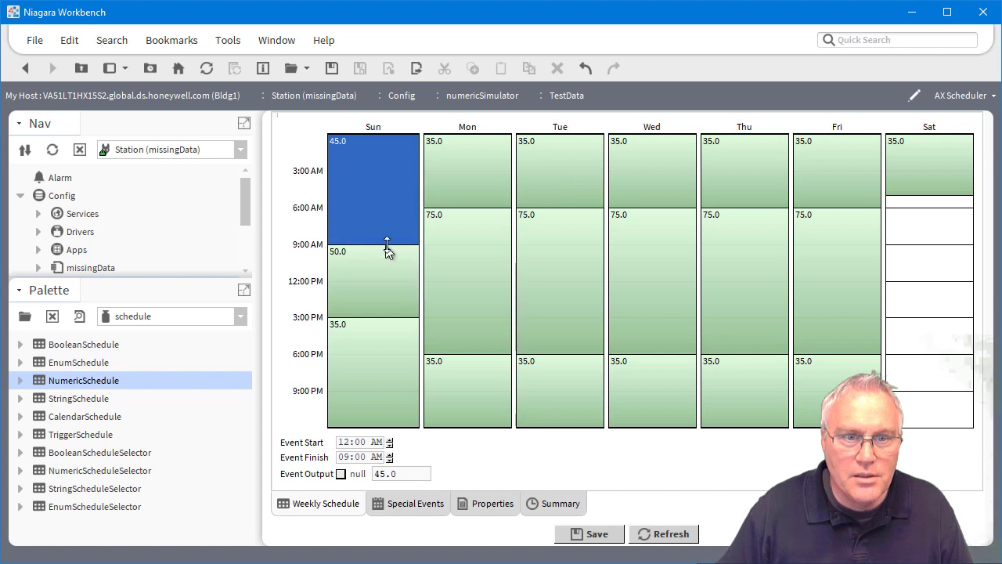
right_click(920, 168)
left_click(951, 197)
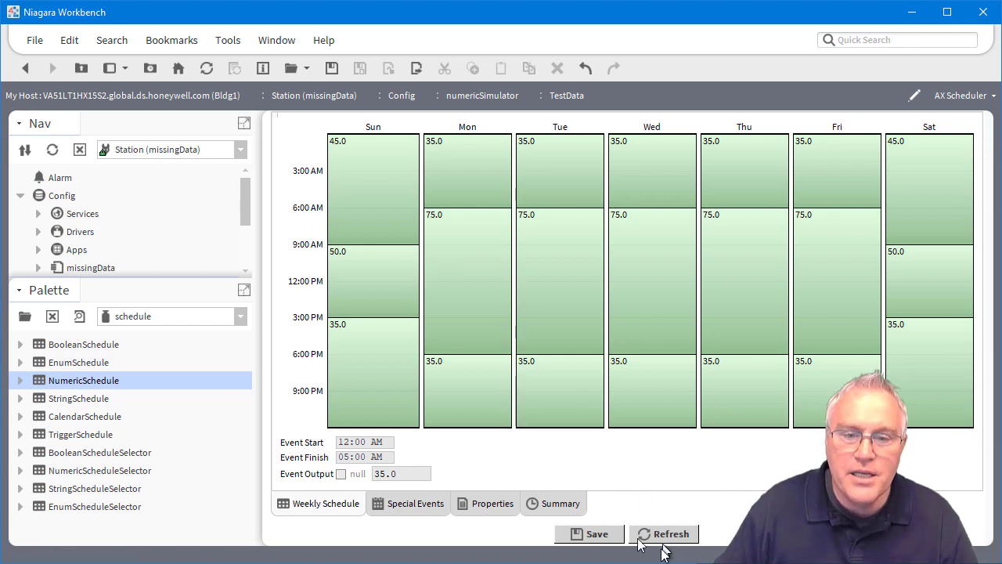
left_click(590, 534)
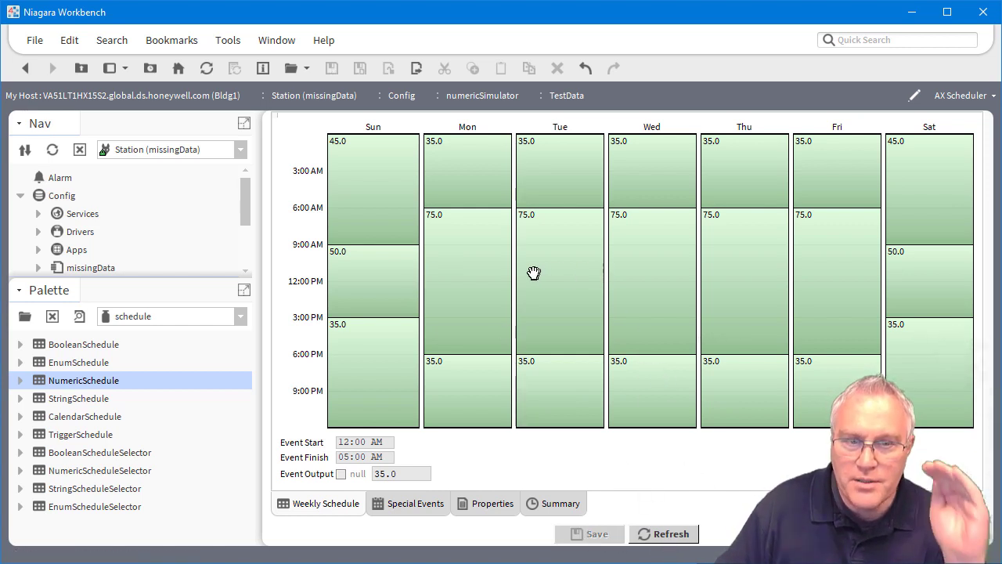
- Refresh the schedule and open TestData's slot sheet from the wire sheet
left_click(642, 533)
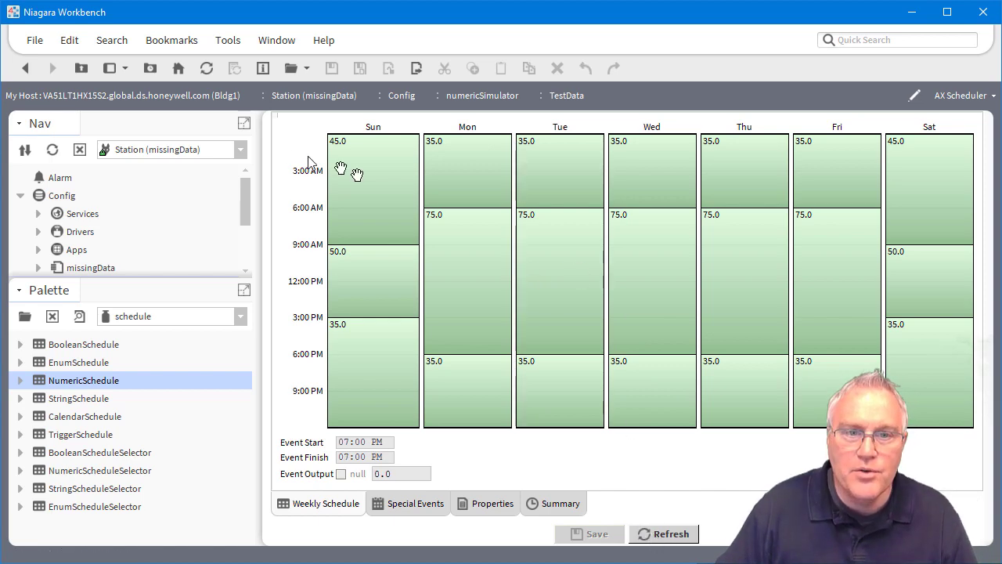
left_click(25, 68)
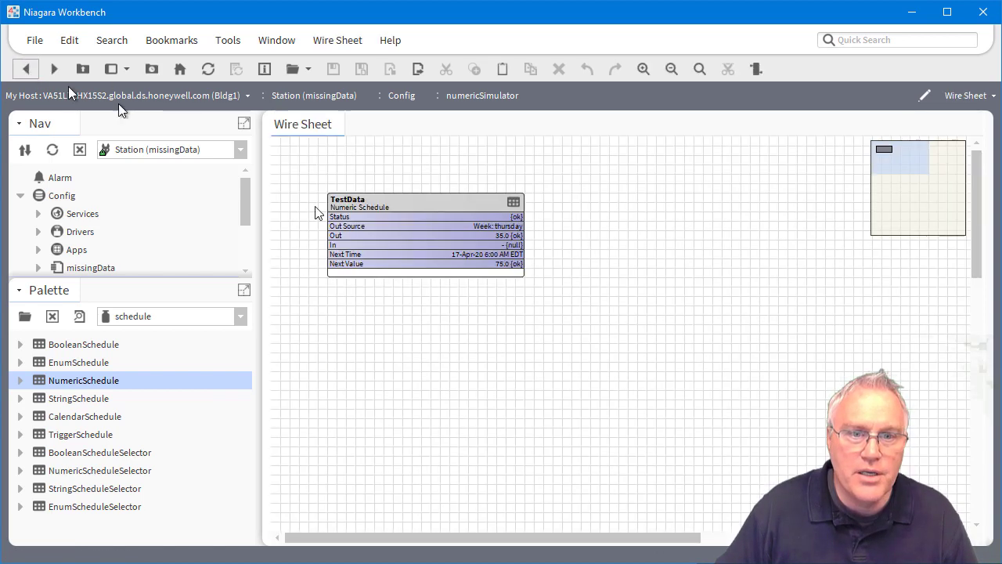
right_click(424, 203)
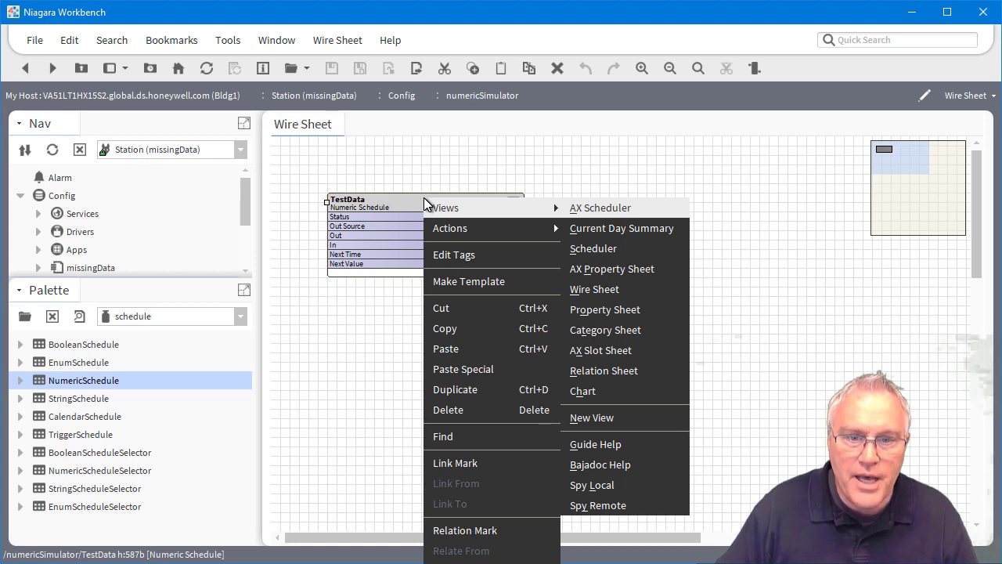
left_click(626, 350)
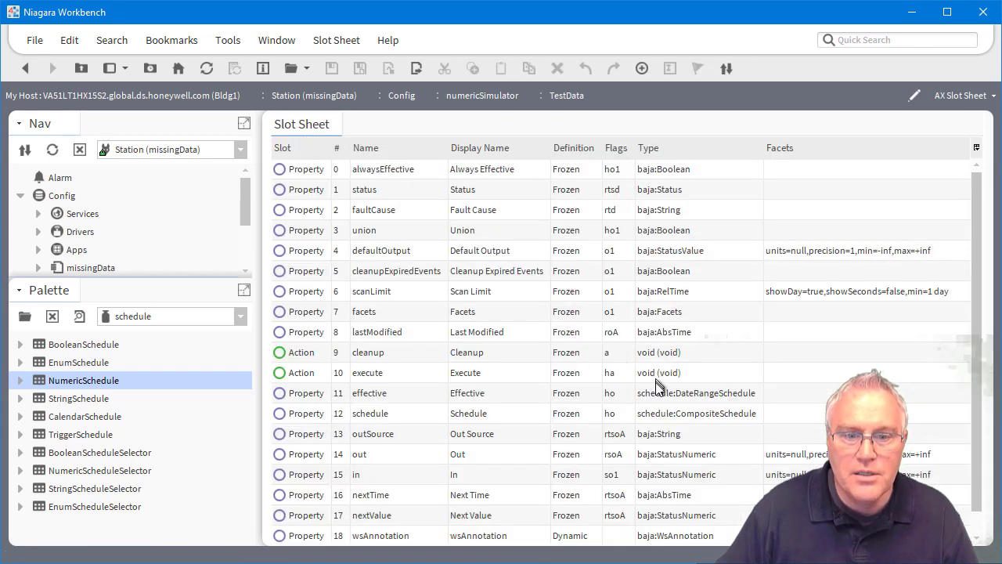
scroll(658, 385, "down", 1)
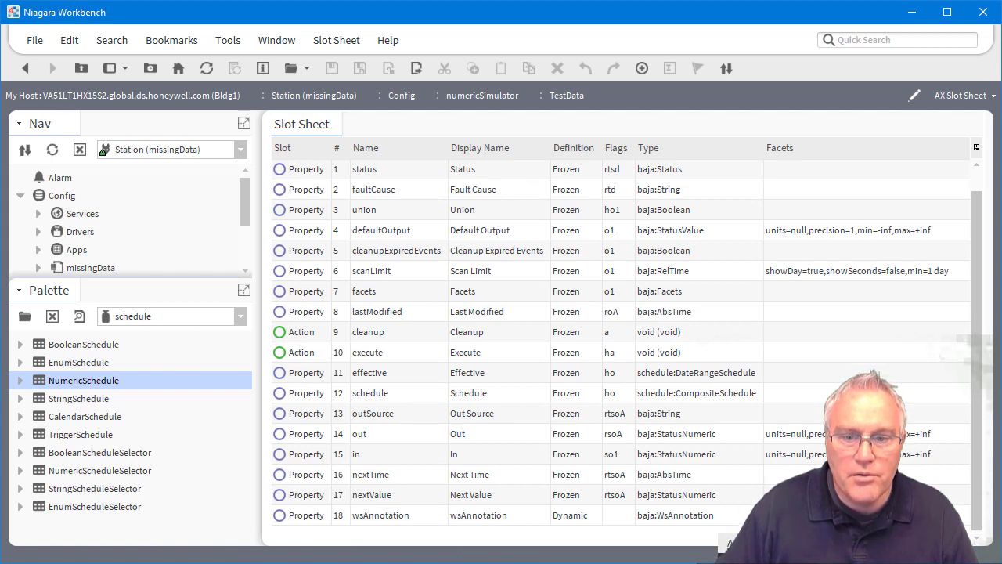
- Add a new slot of type analytics:NumericHistorySimulator to TestData
left_click(724, 533)
left_click(384, 190)
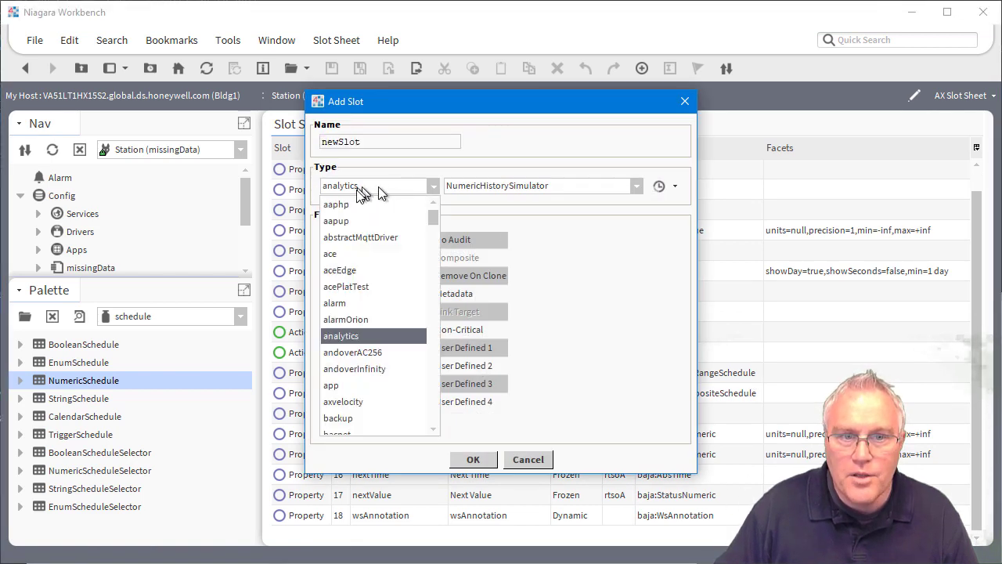
left_click(344, 336)
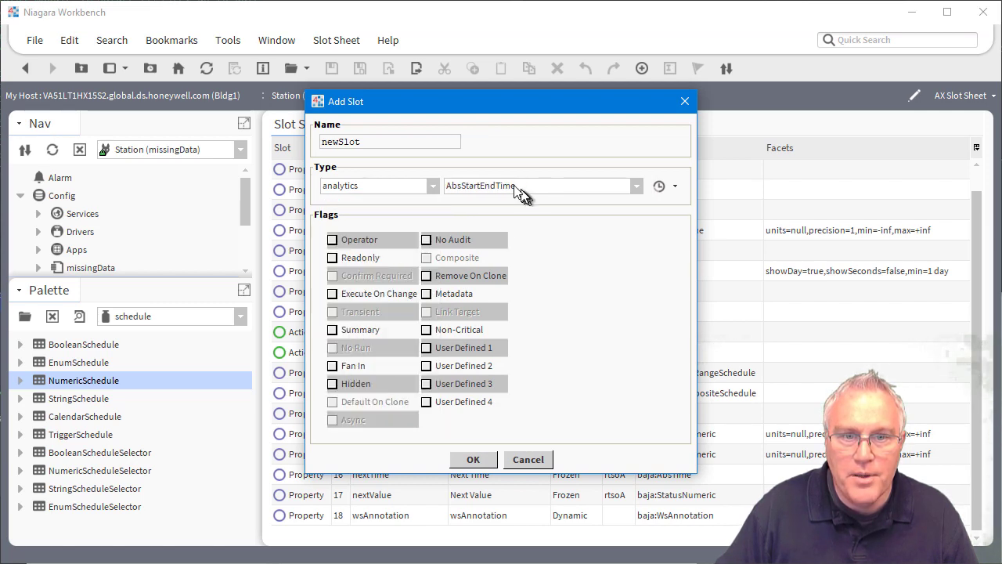
left_click(509, 188)
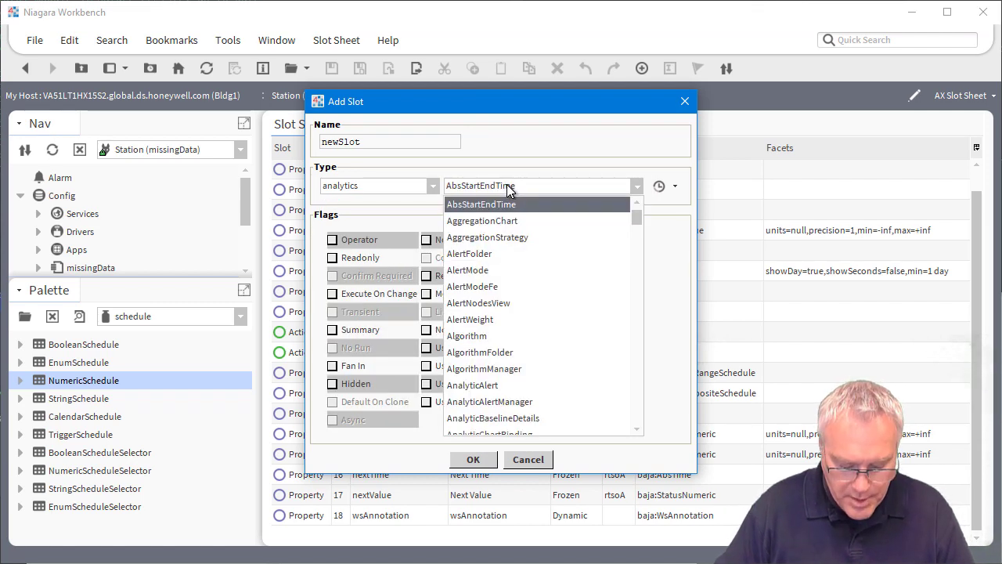
scroll(546, 251, "down", 15)
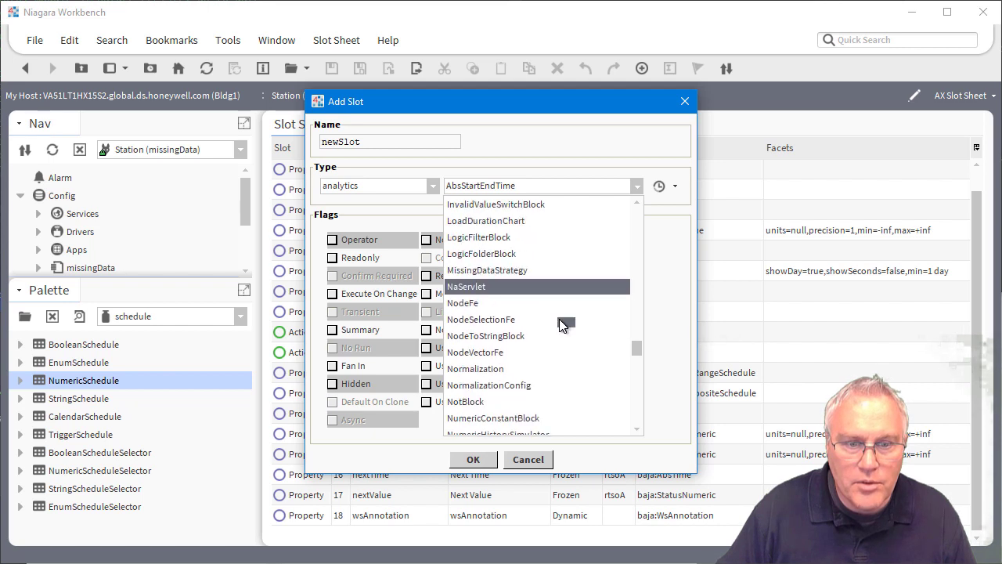
scroll(558, 318, "down", 4)
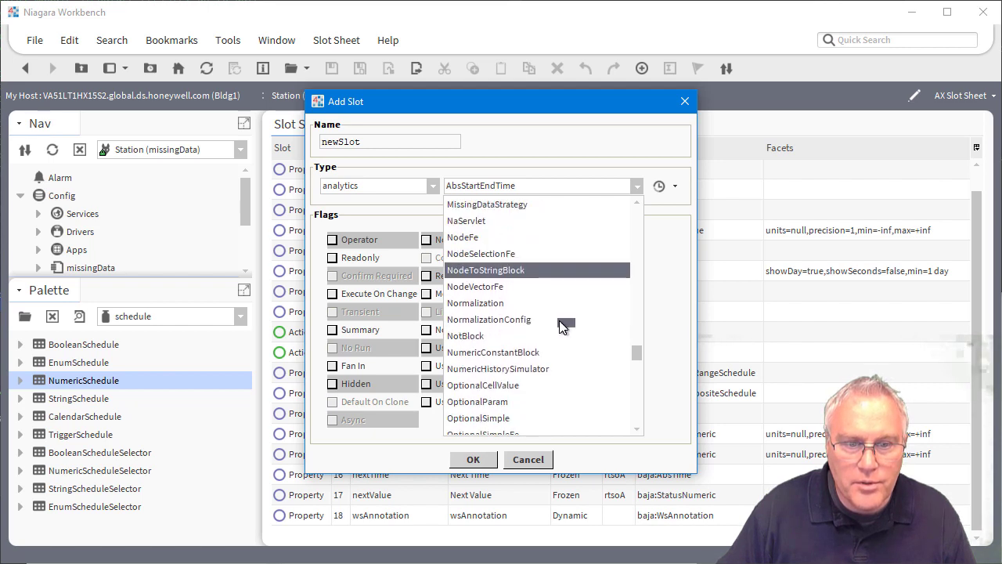
left_click(541, 368)
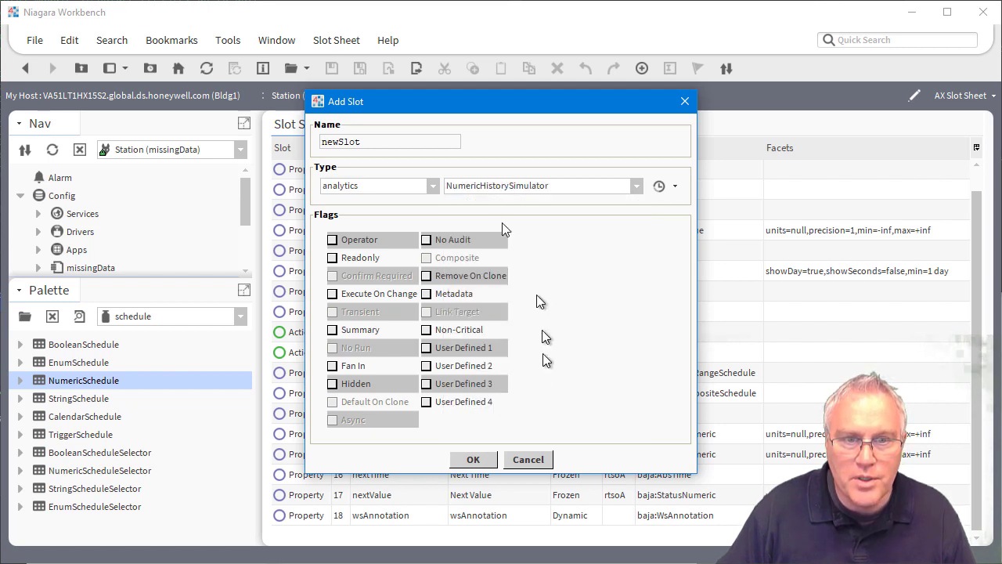
left_click(475, 459)
scroll(604, 391, "down", 1)
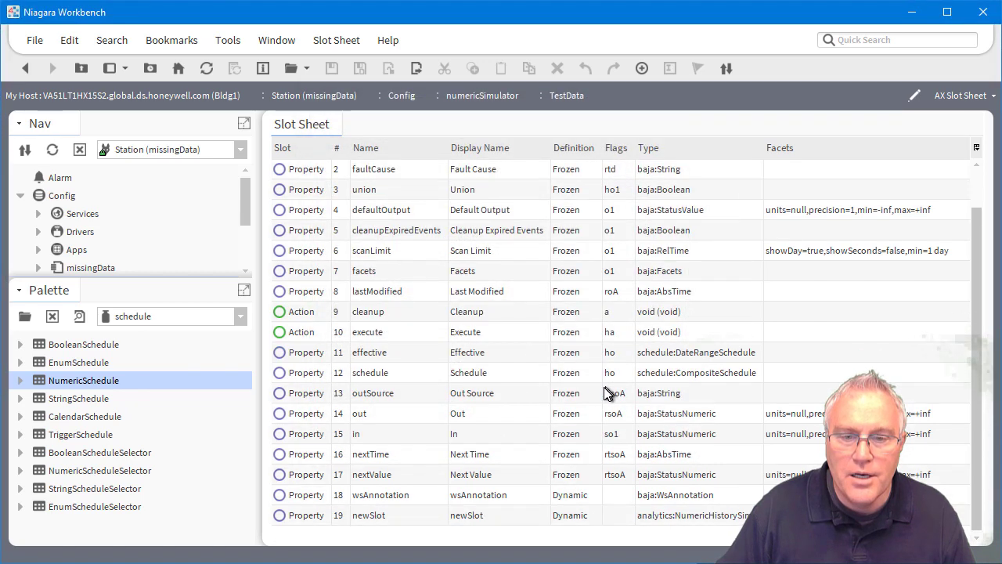
- Open TestData in the AX Property Sheet view
left_click(30, 72)
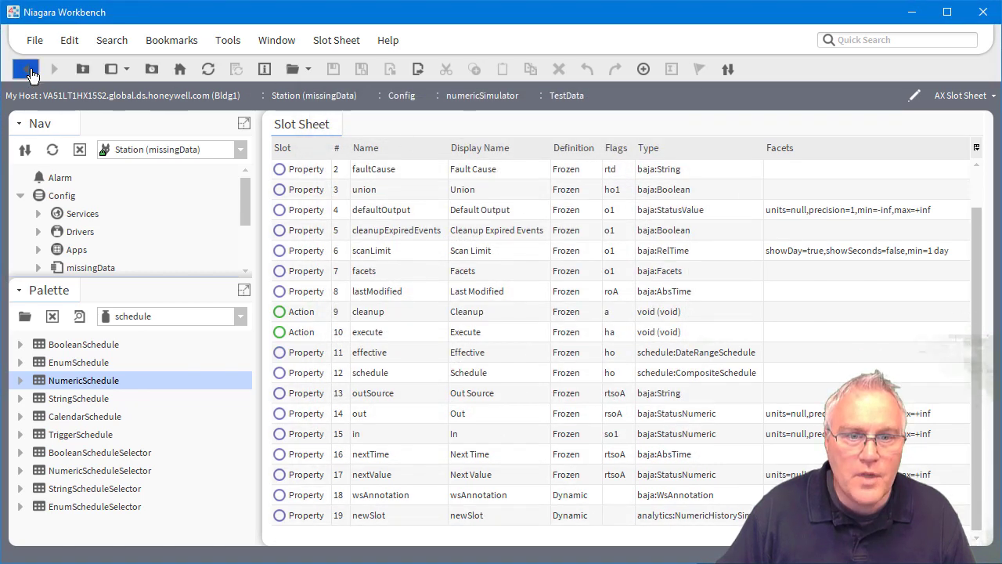
right_click(382, 199)
mouse_move(426, 215)
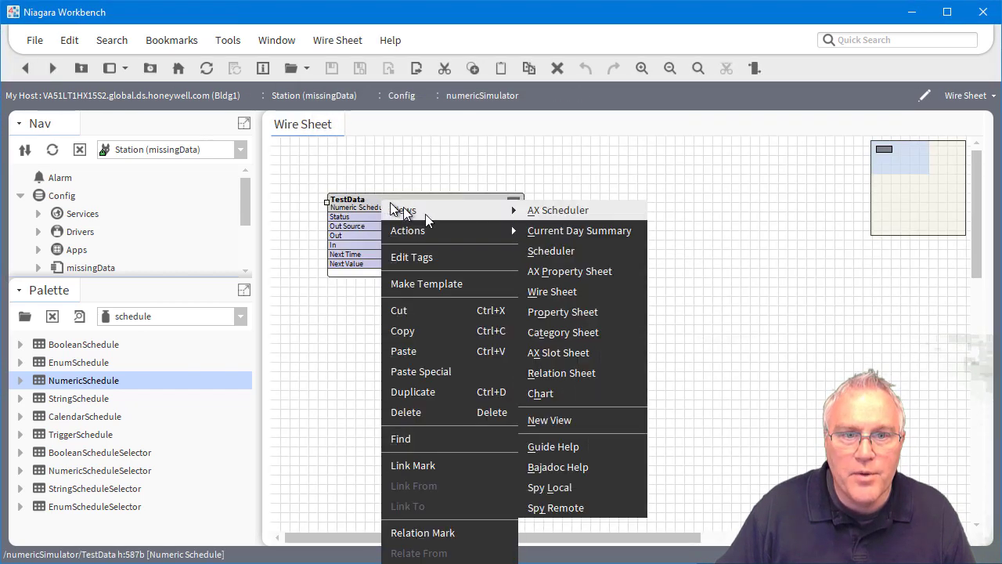
left_click(552, 269)
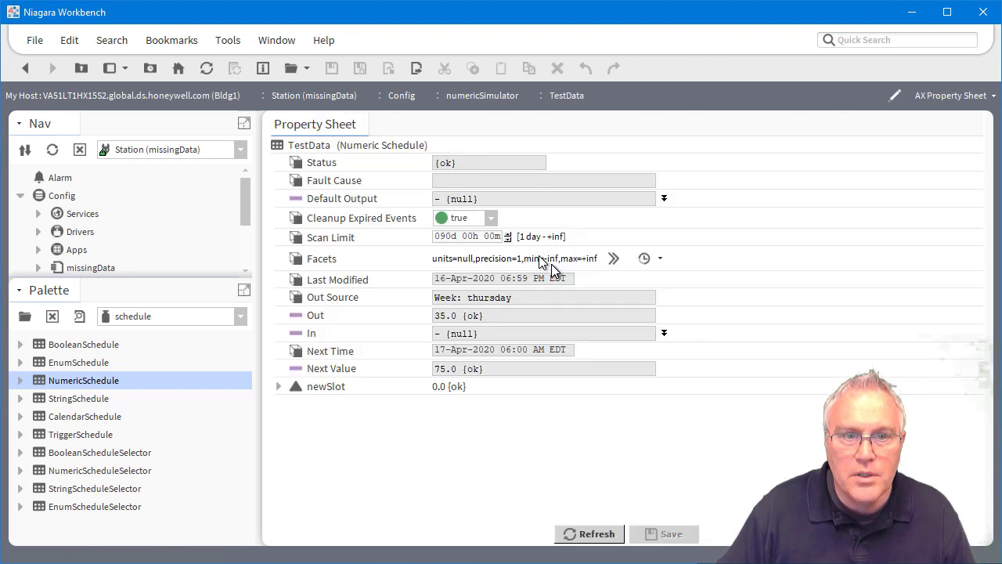
- Rename newSlot to EnergyData
right_click(331, 391)
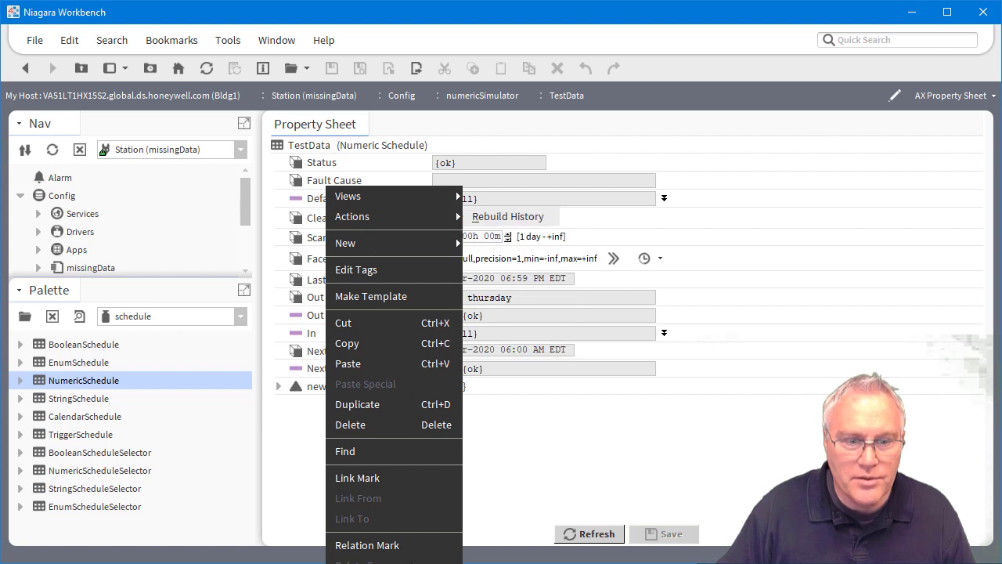
left_click(368, 560)
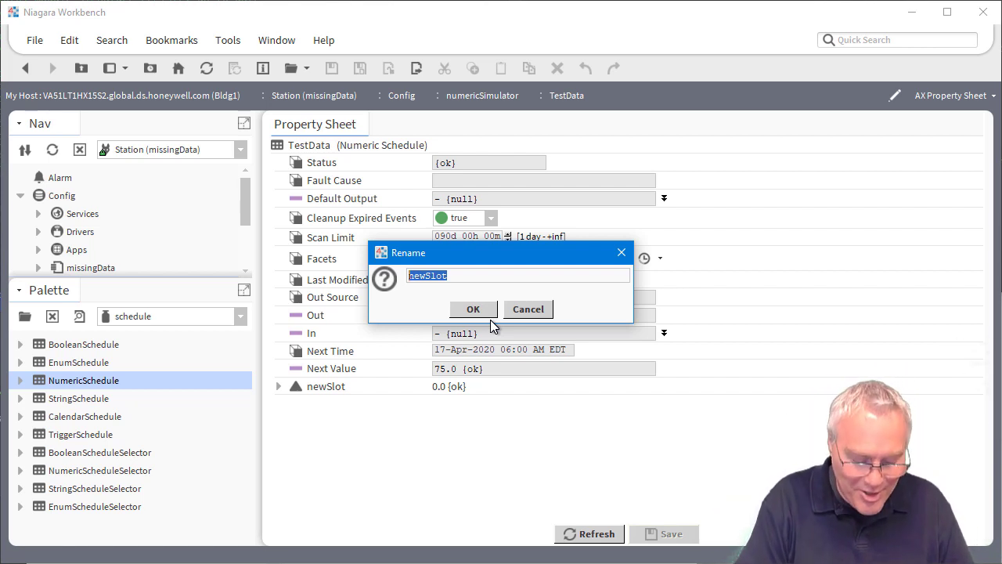
type("T")
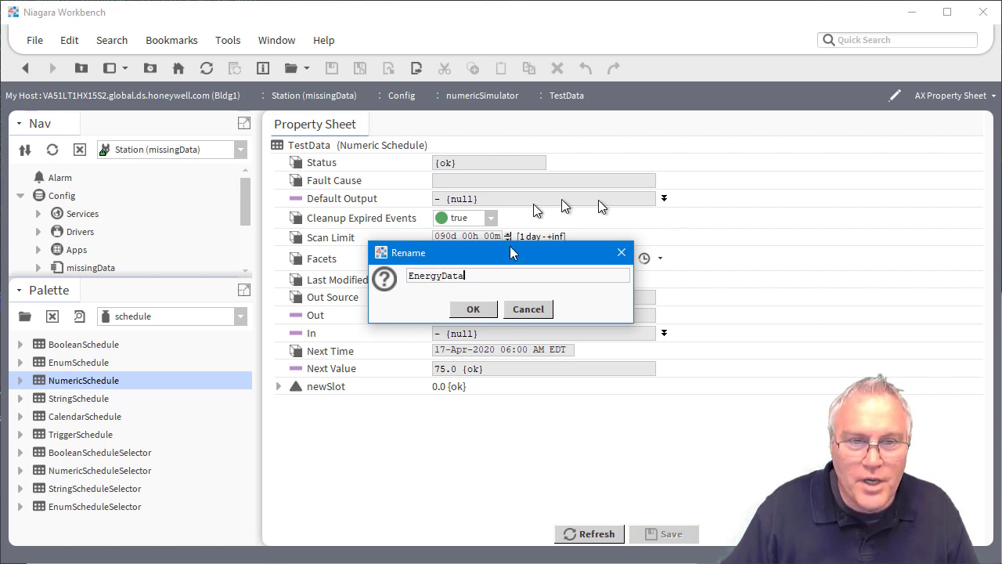
left_click(482, 311)
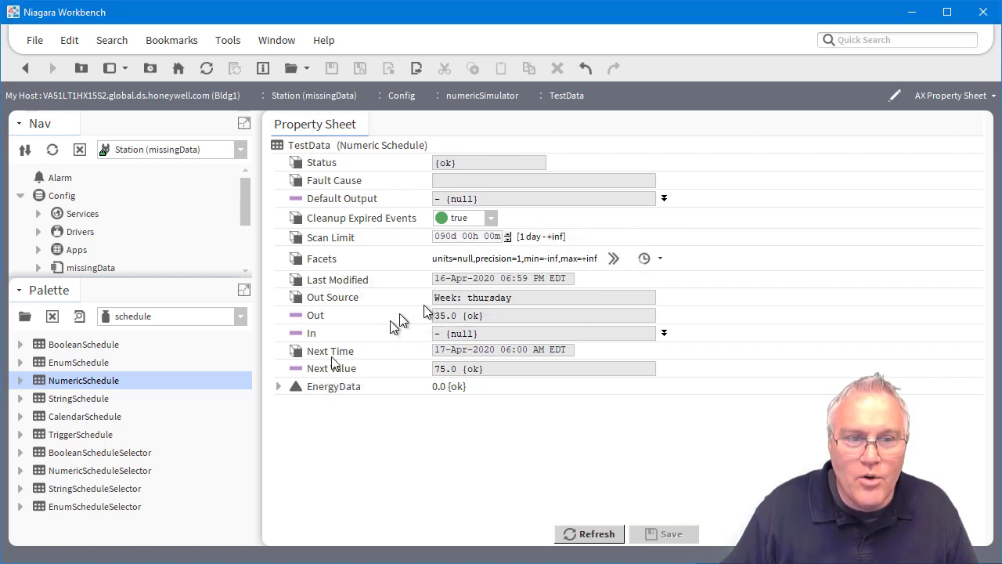
- Expand EnergyData to reveal its simulator settings
left_click(276, 388)
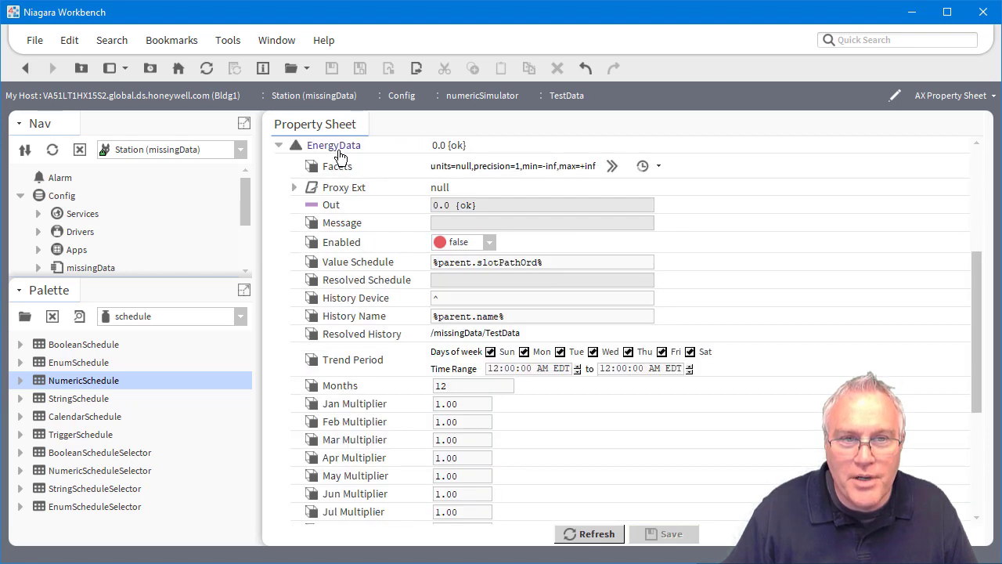
scroll(384, 209, "up", 3)
scroll(381, 206, "up", 2)
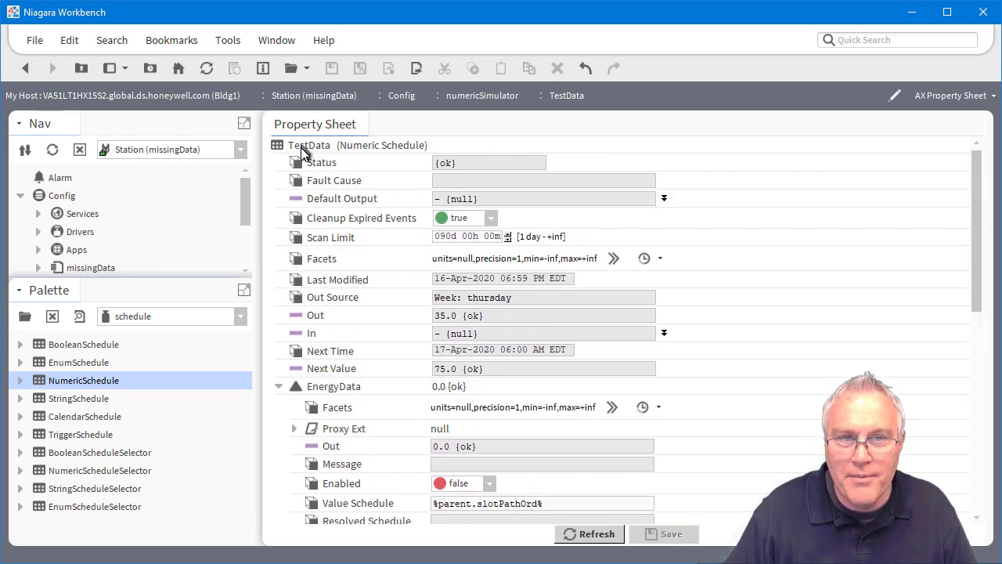
scroll(372, 305, "down", 3)
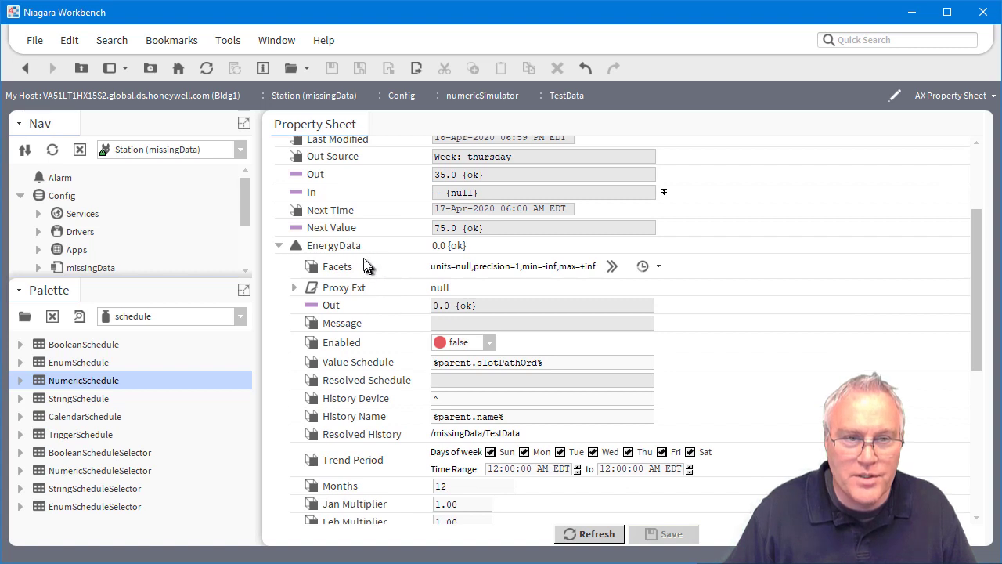
scroll(379, 264, "down", 1)
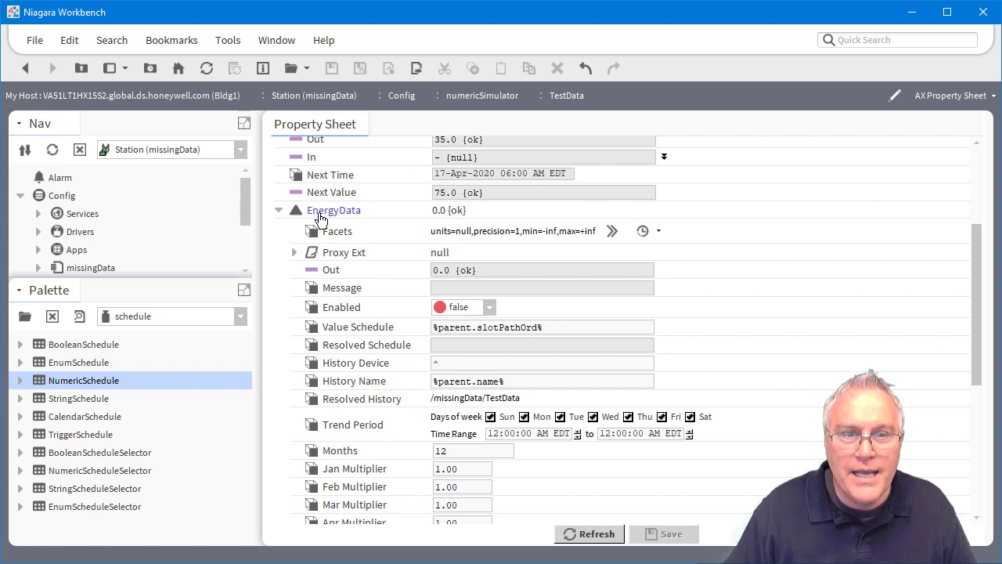
- Run Rebuild History on EnergyData and bring the Months field into view
right_click(326, 217)
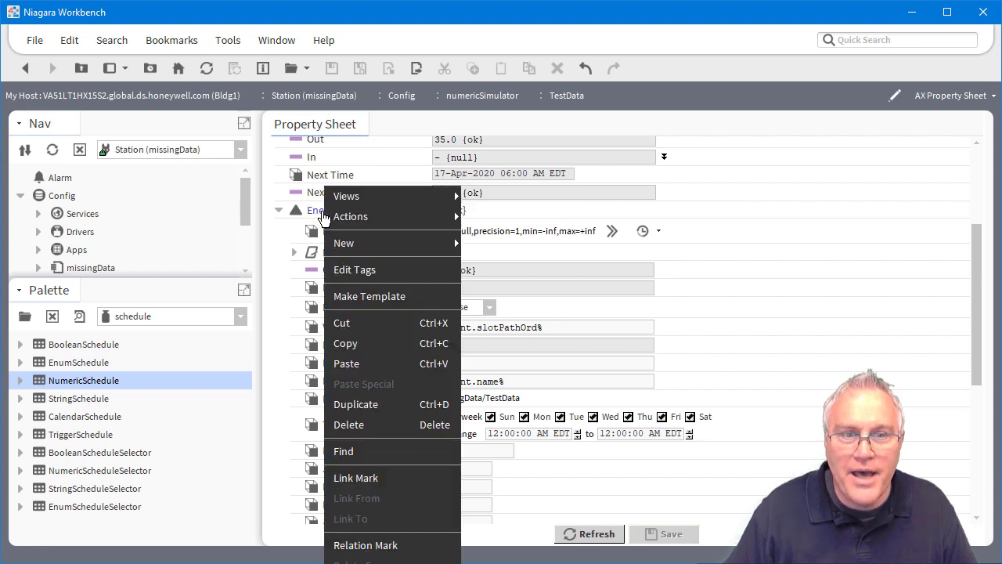
left_click(501, 218)
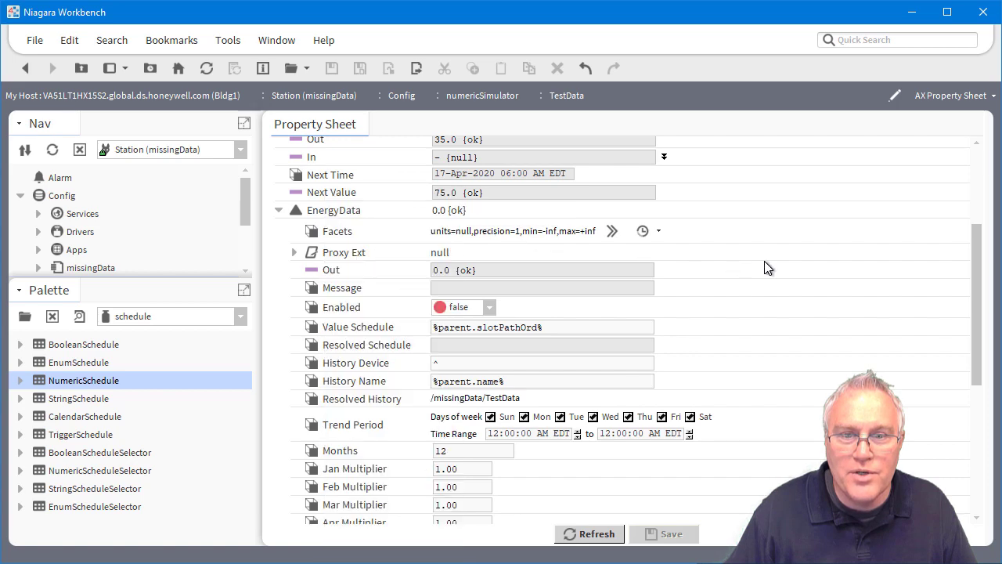
scroll(491, 339, "down", 5)
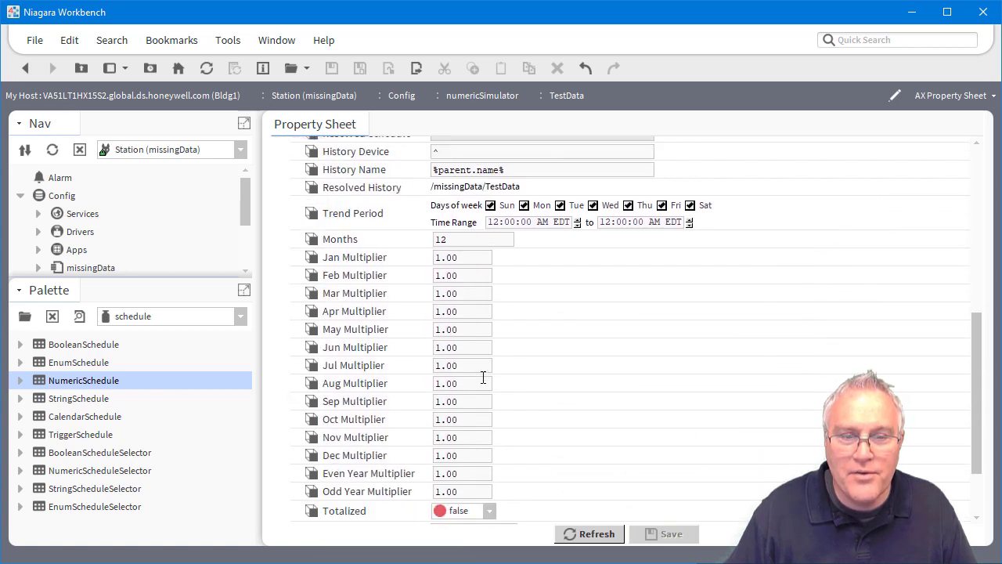
scroll(483, 378, "up", 3)
scroll(377, 250, "up", 1)
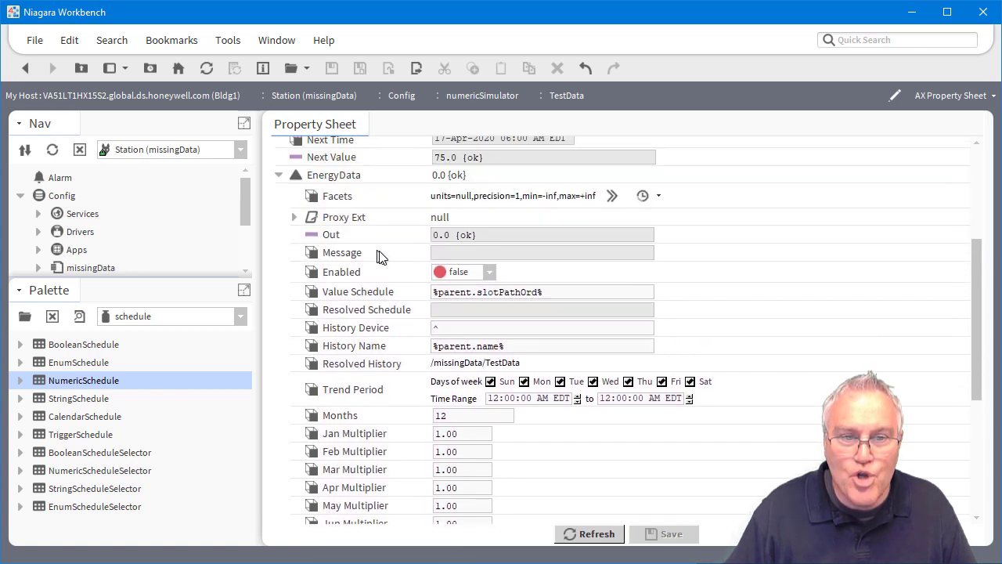
scroll(464, 300, "down", 1)
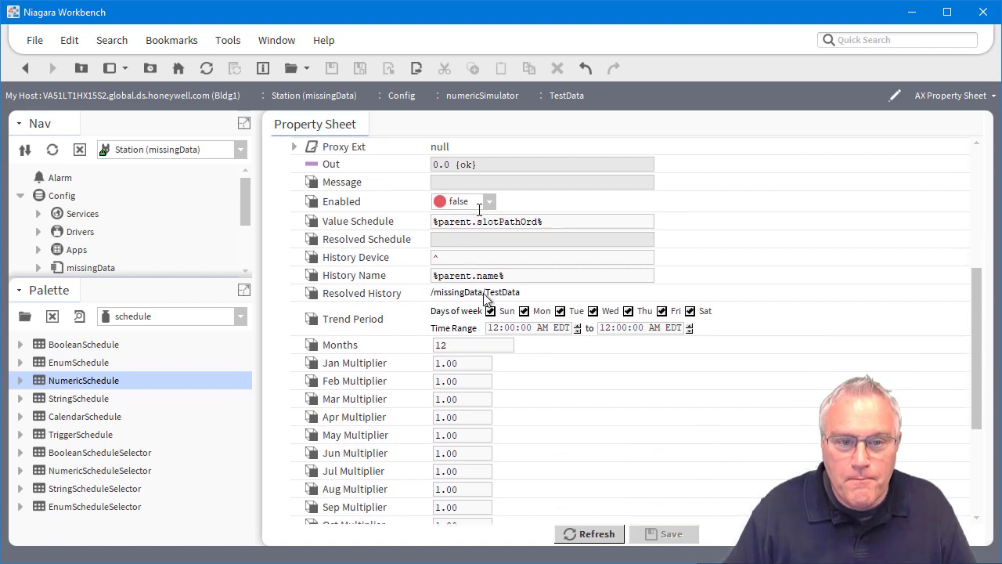
- Set Months to 24 and the Jan and Feb multipliers to .25 and .75
left_click_drag(462, 347, 421, 346)
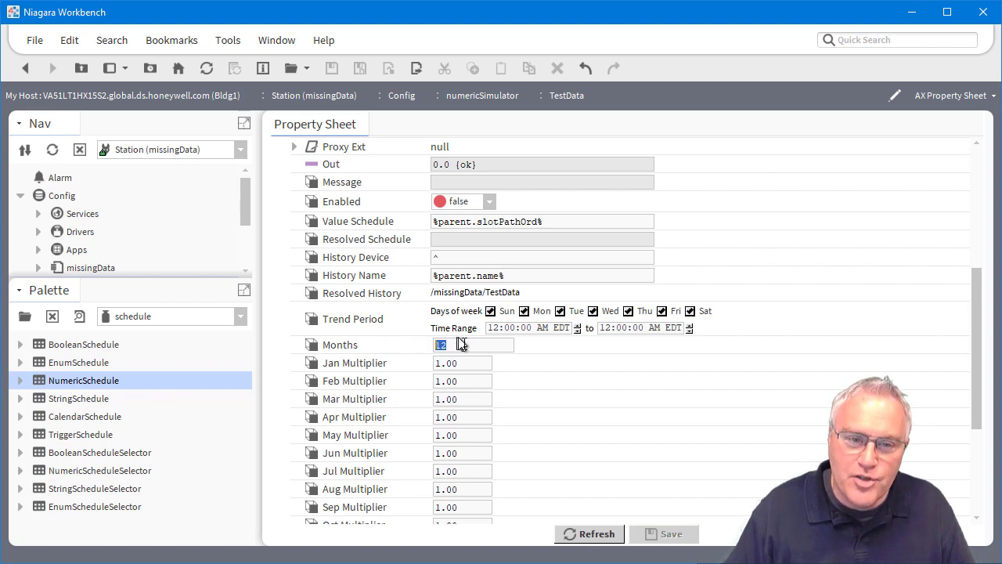
type("2")
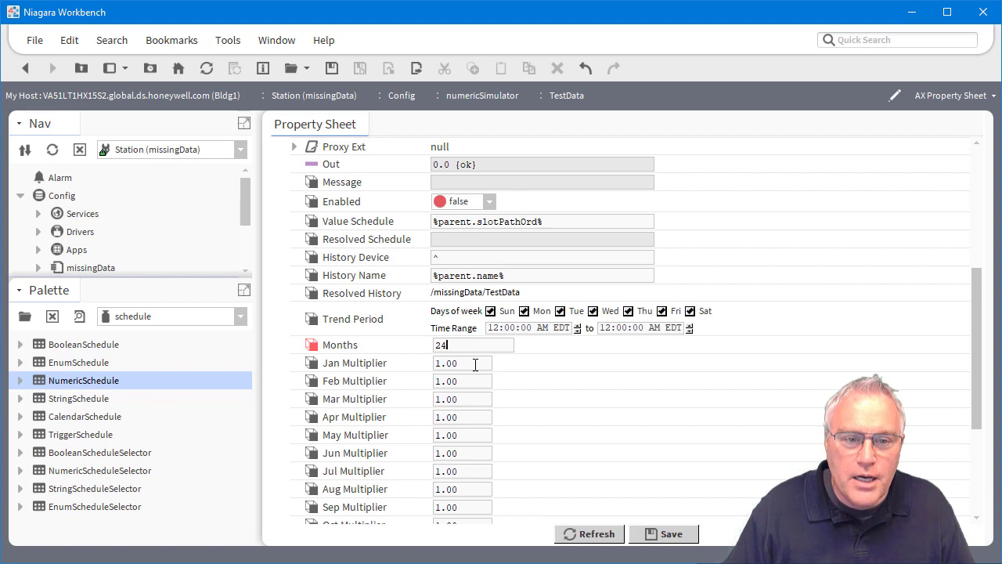
scroll(469, 364, "down", 3)
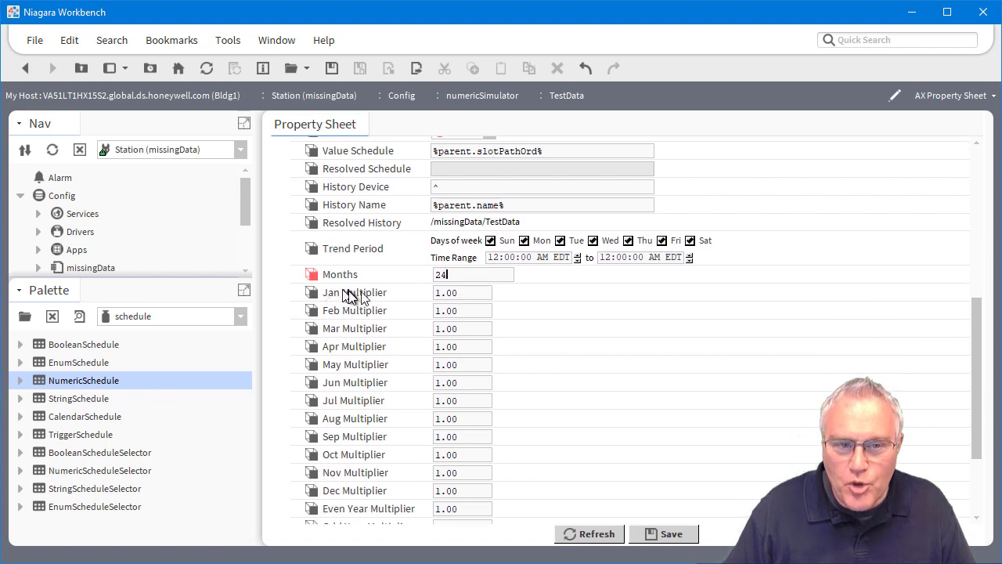
scroll(350, 296, "down", 1)
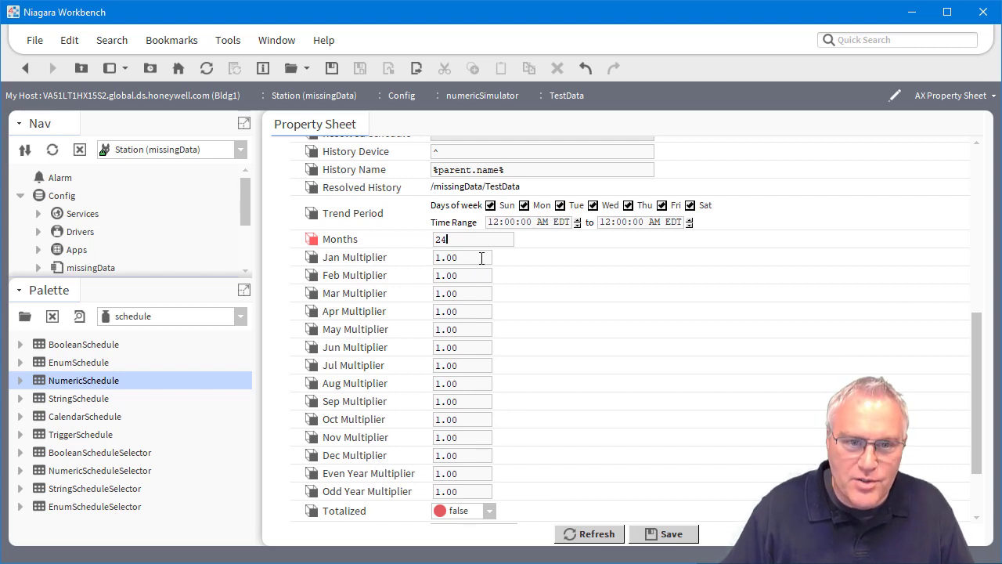
key("Tab")
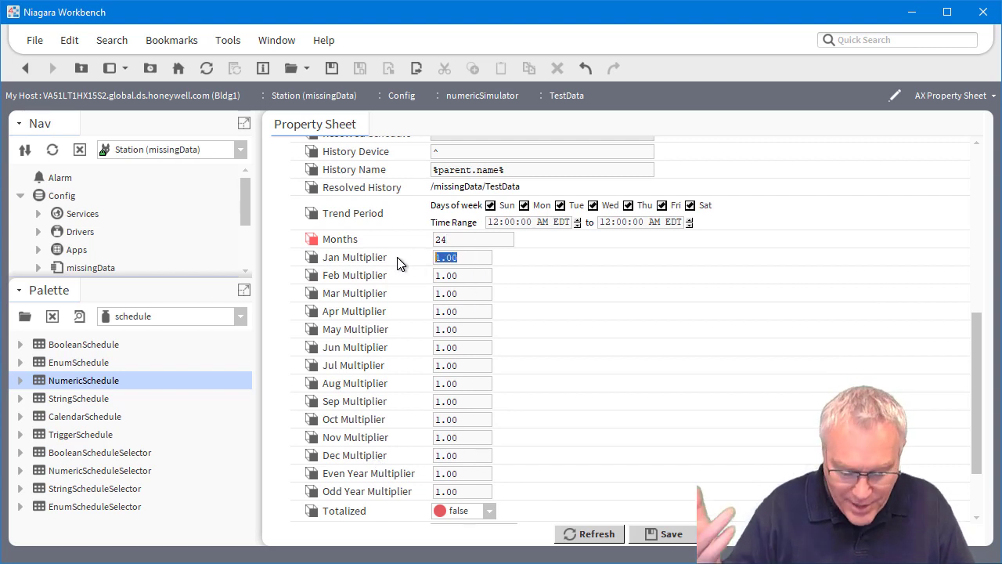
type(".25")
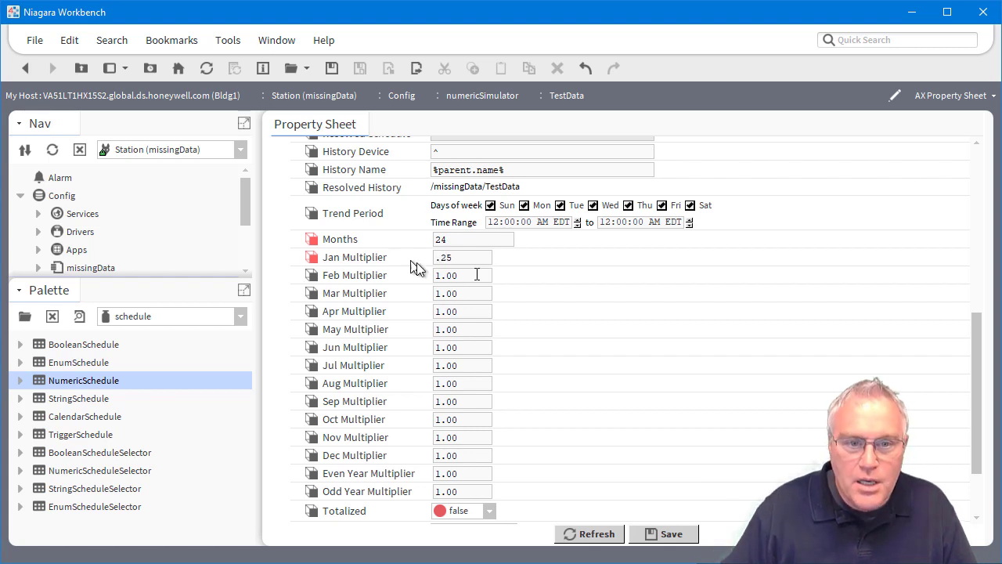
left_click_drag(476, 278, 436, 275)
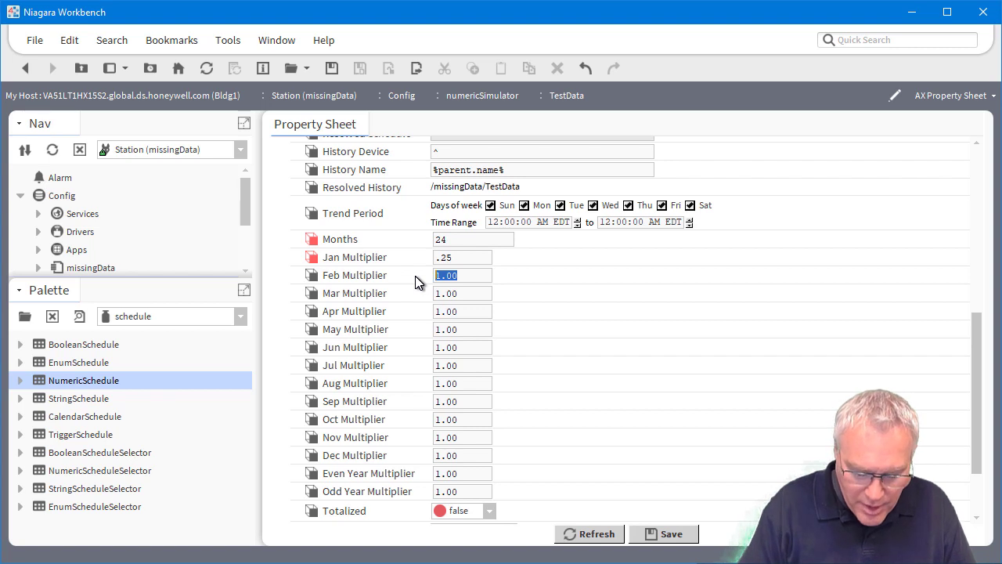
type(".")
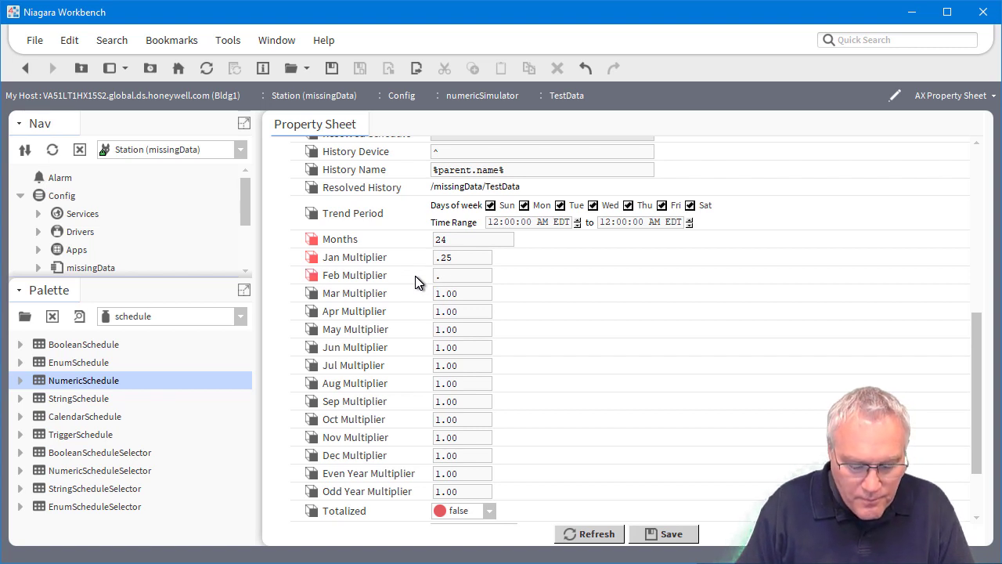
type("75")
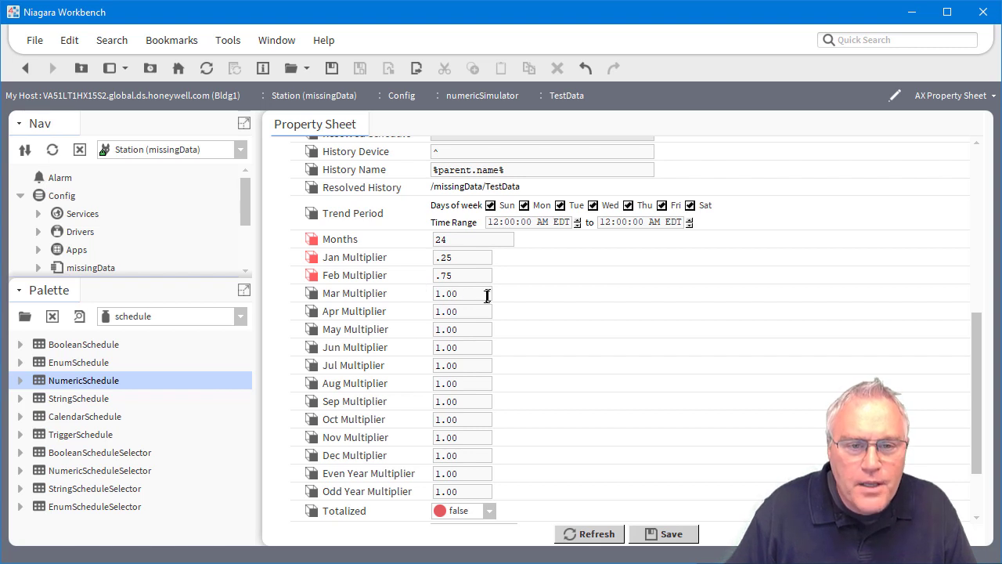
- Set the Mar, Jul and Aug multipliers to .35, 1.2 and 1.3
left_click(486, 296)
type(".35")
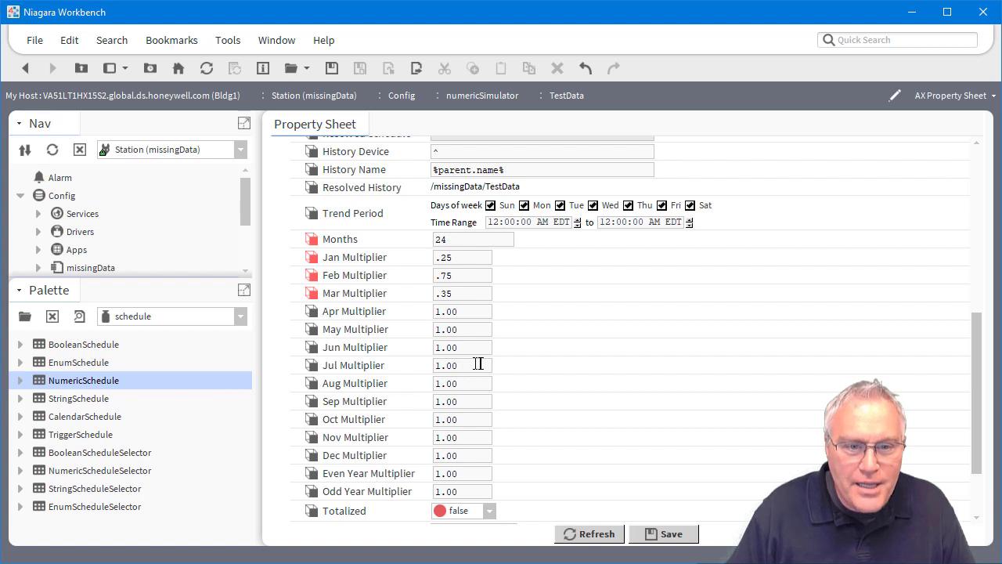
left_click(475, 365)
type("2")
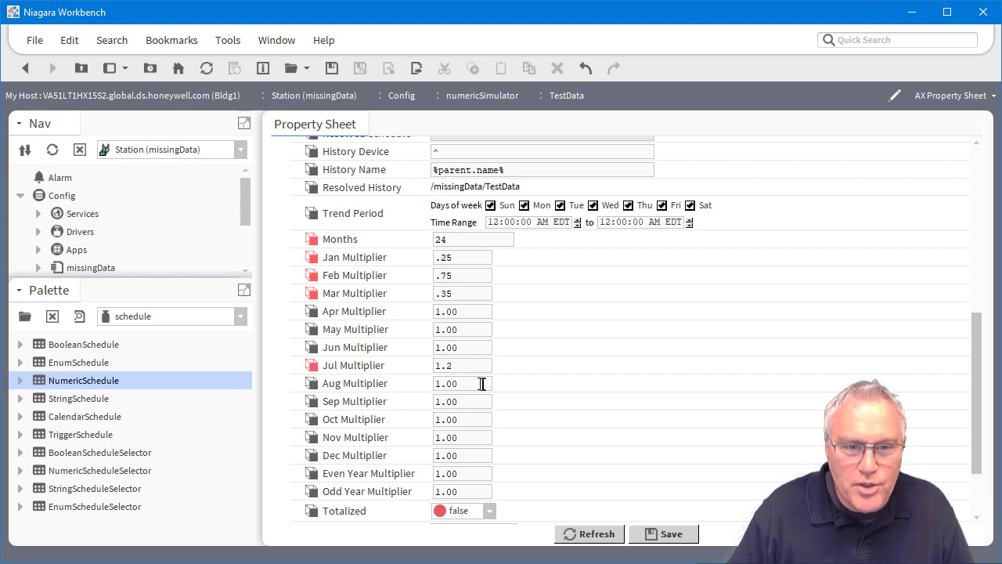
left_click_drag(481, 384, 449, 400)
type("3")
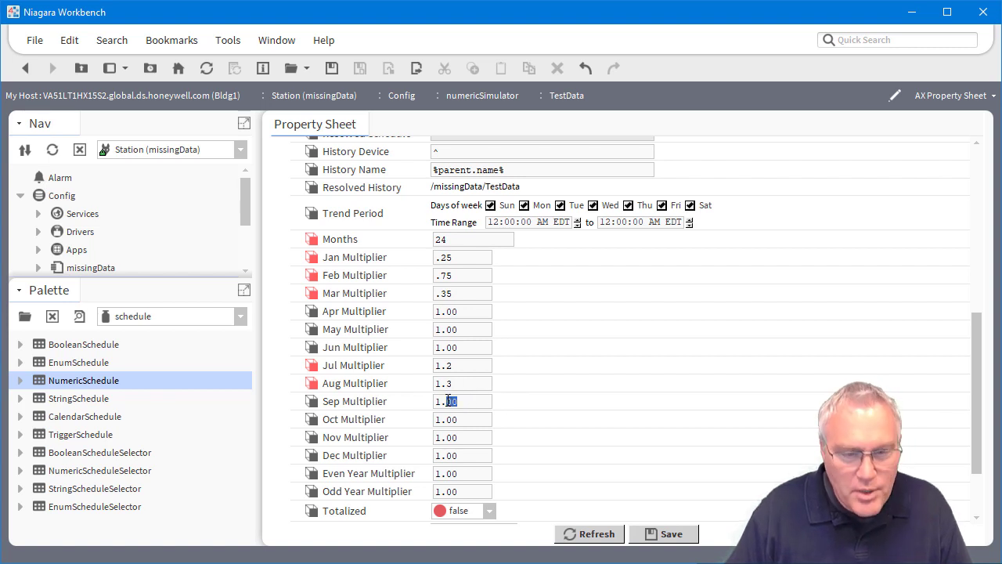
type("1")
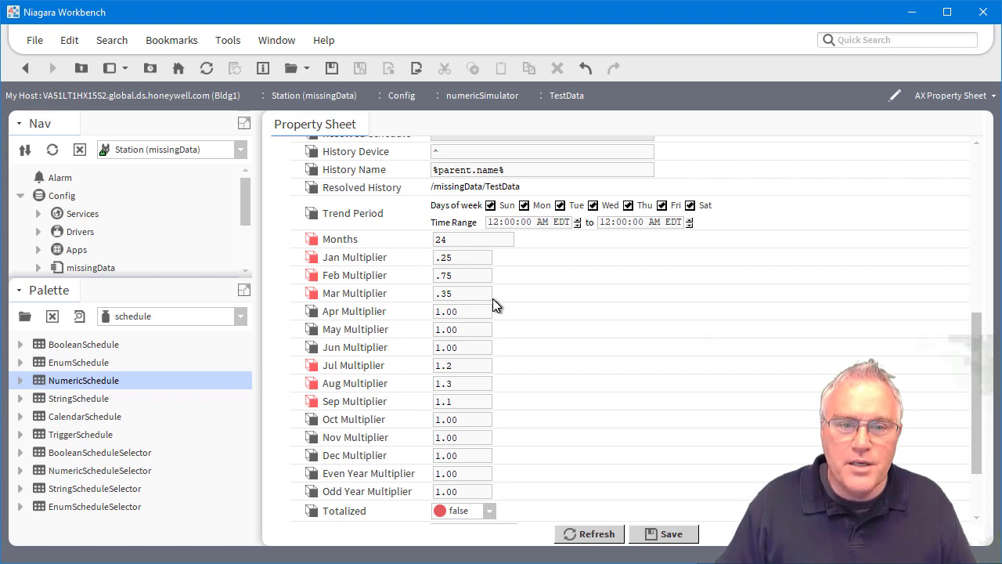
- Scroll down to the year multipliers and enter 2 as the Odd Year Multiplier
scroll(473, 317, "down", 3)
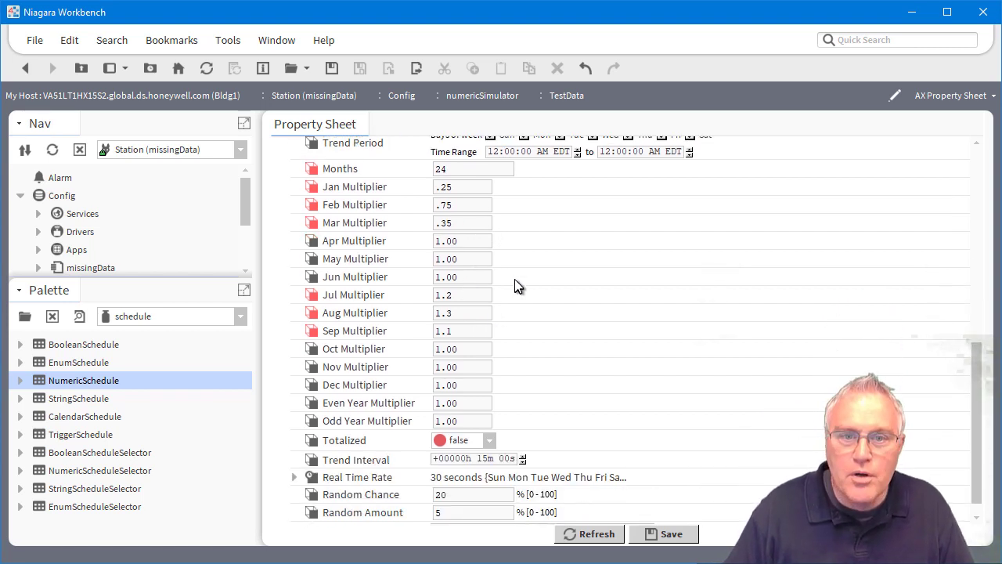
scroll(530, 280, "up", 7)
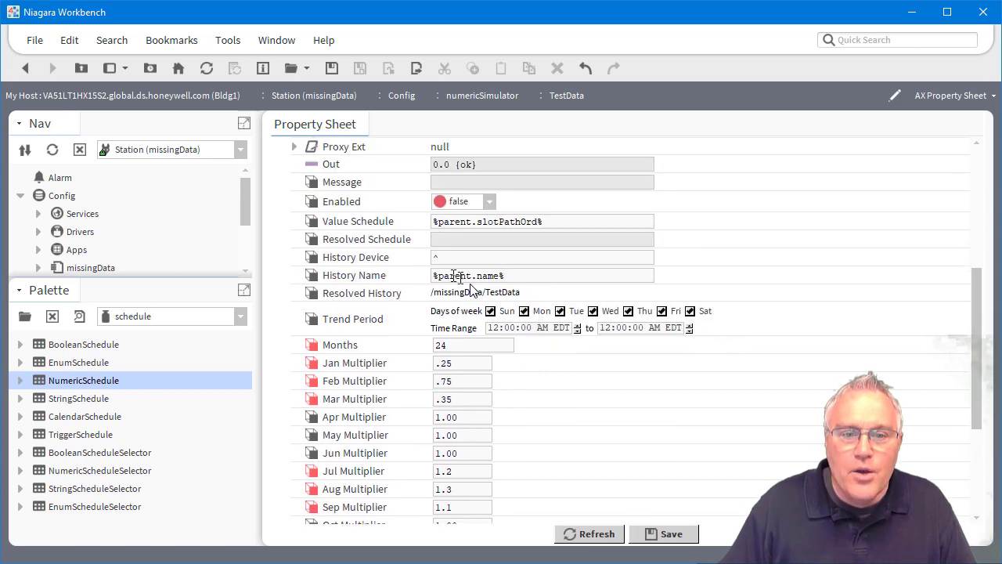
scroll(474, 291, "down", 6)
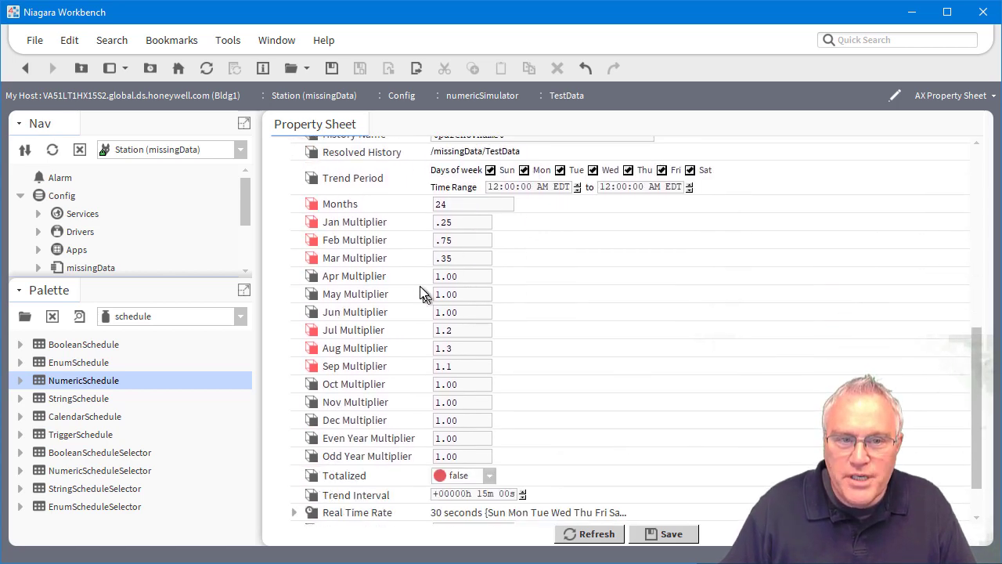
scroll(381, 356, "down", 2)
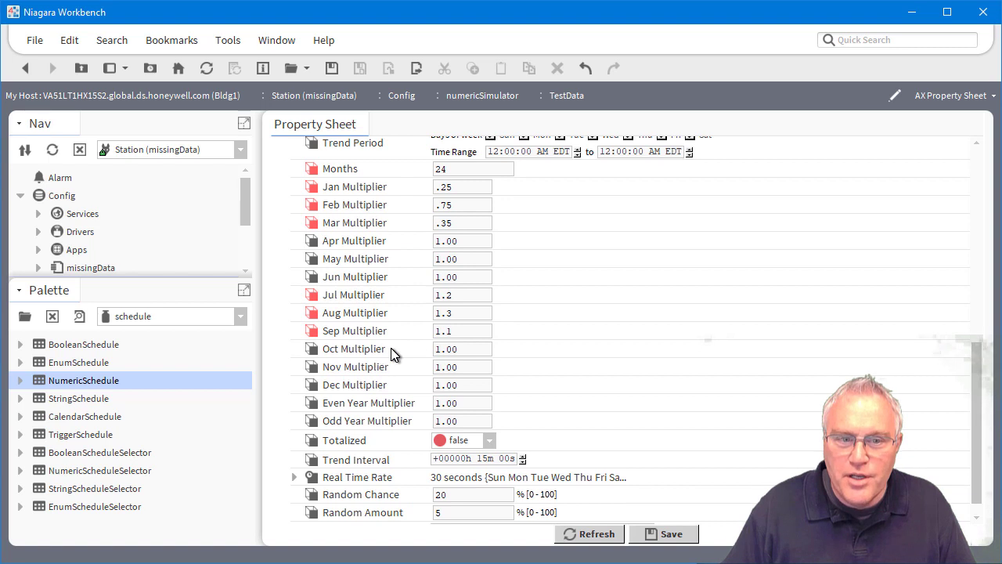
scroll(392, 352, "down", 1)
left_click_drag(481, 390, 423, 391)
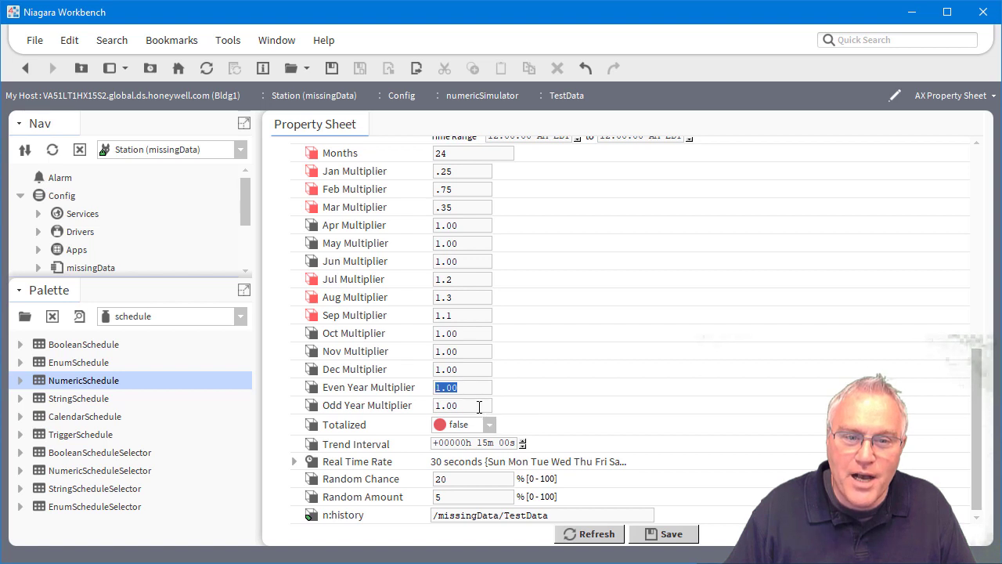
left_click_drag(480, 406, 416, 405)
type("2")
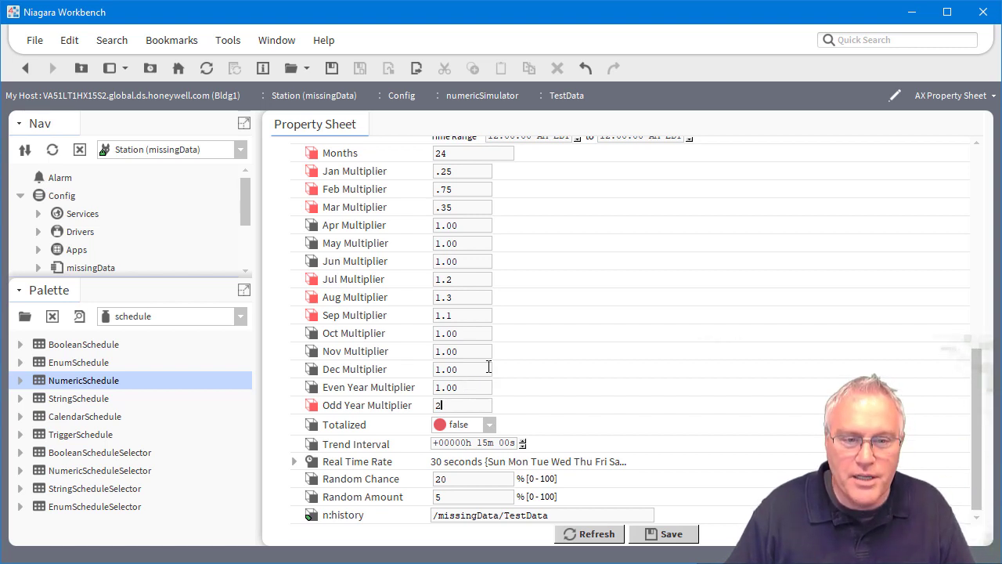
- Set EnergyData's Random Chance to 60 and Random Amount to 25
double_click(465, 478)
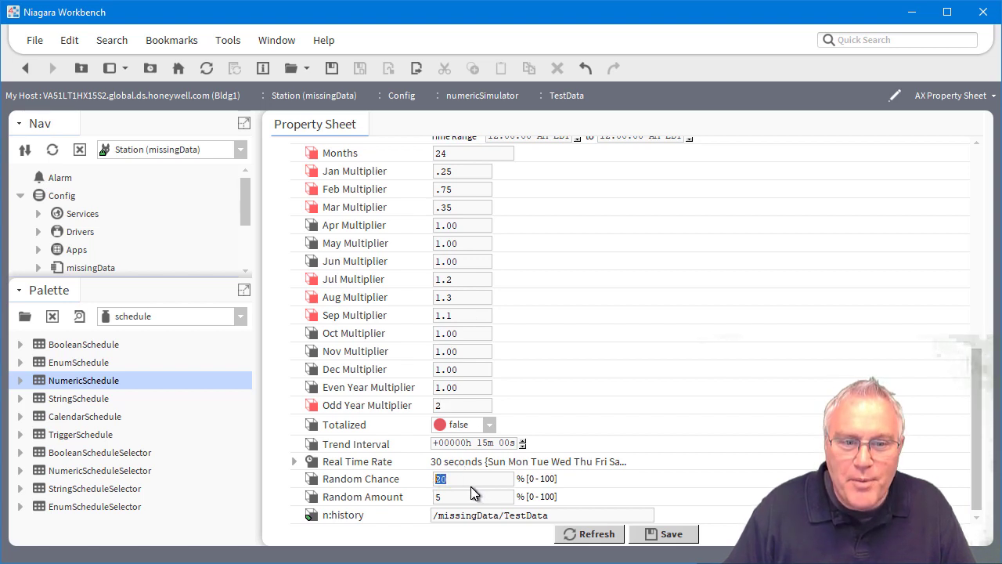
type("6")
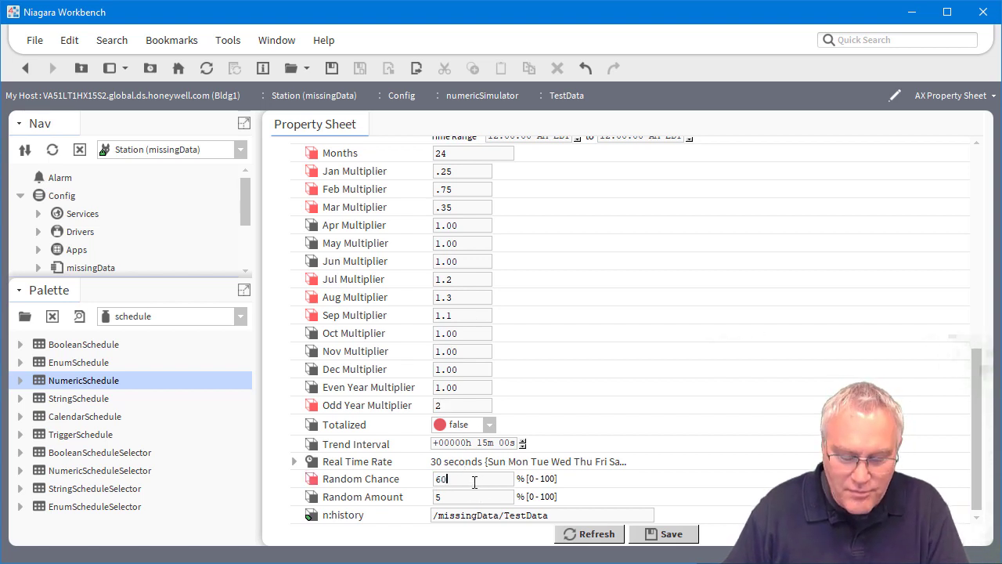
type("0")
left_click_drag(468, 483, 408, 480)
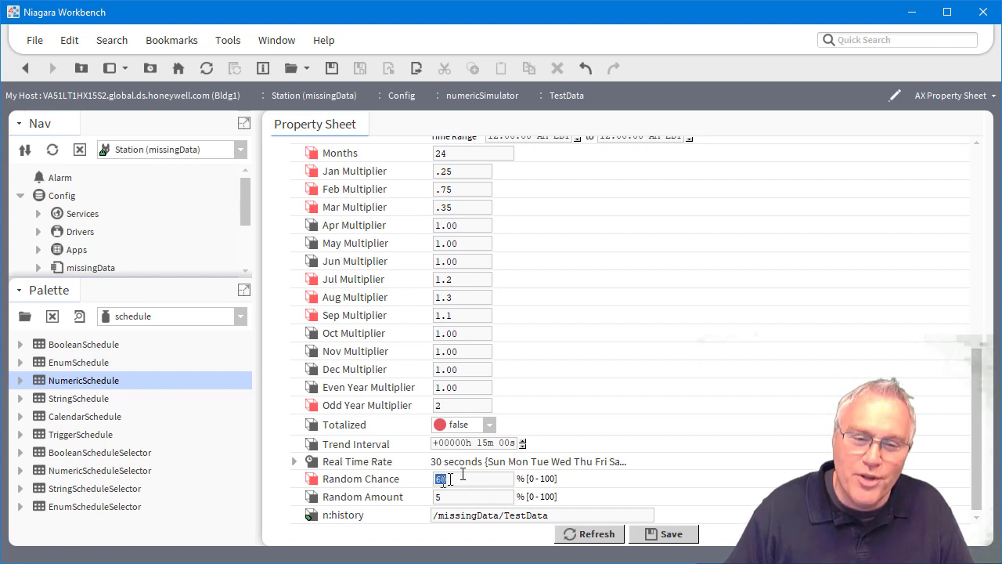
left_click_drag(461, 493, 425, 499)
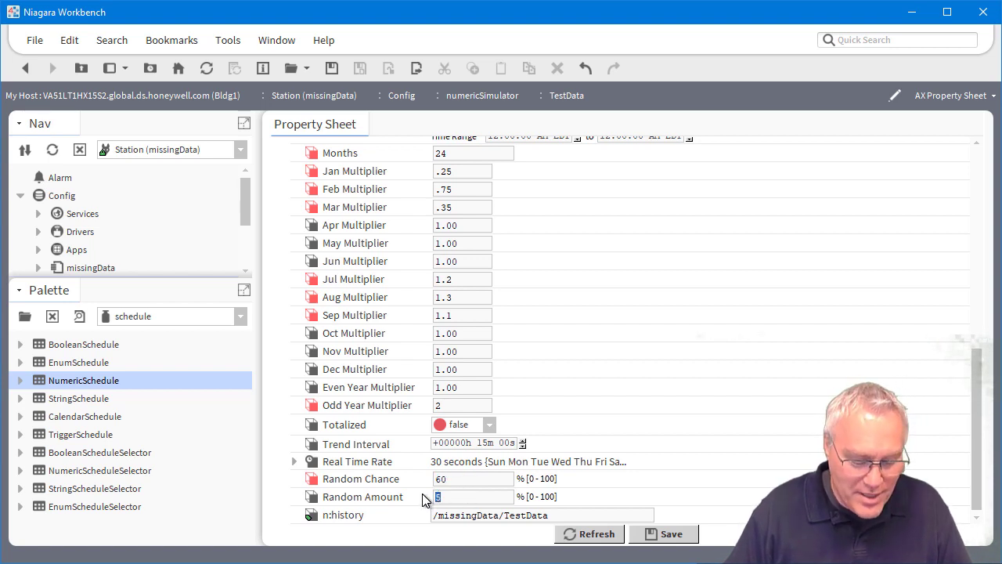
type("2")
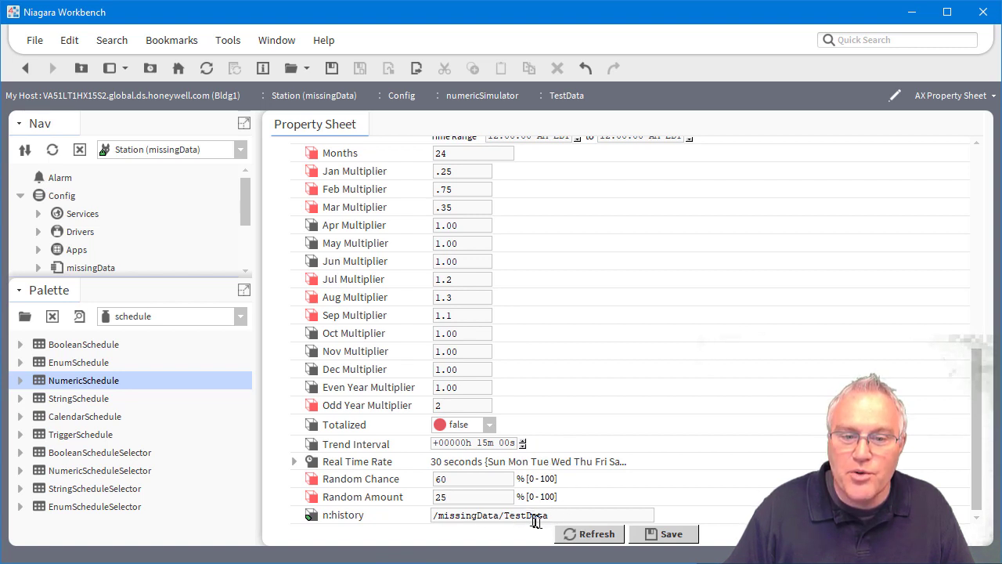
- Save the simulator settings, set Enabled to true, and save again
left_click(670, 534)
left_click(463, 221)
left_click(462, 252)
left_click(669, 534)
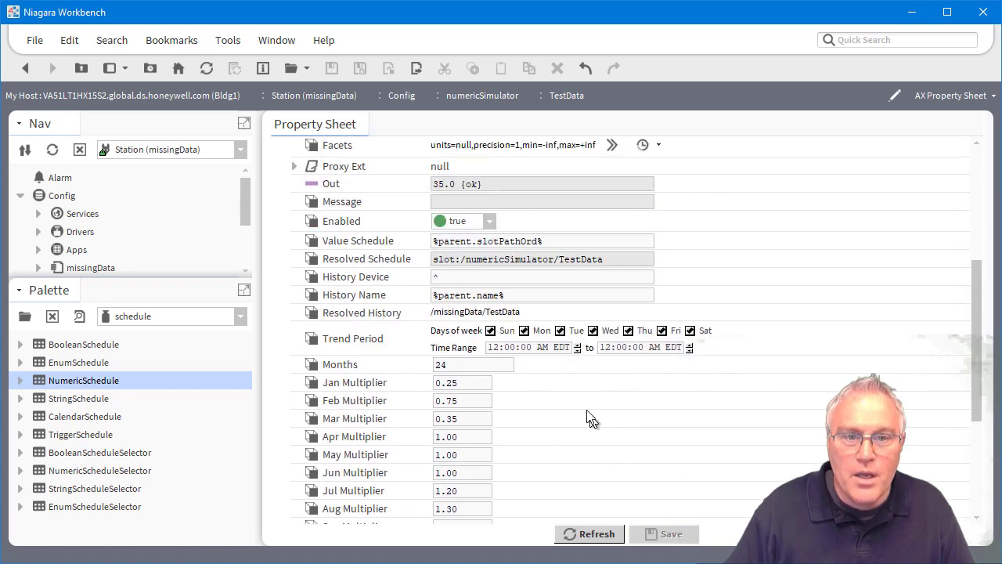
- Open the TestData history under History > missingData as a chart
left_click_drag(155, 289, 155, 513)
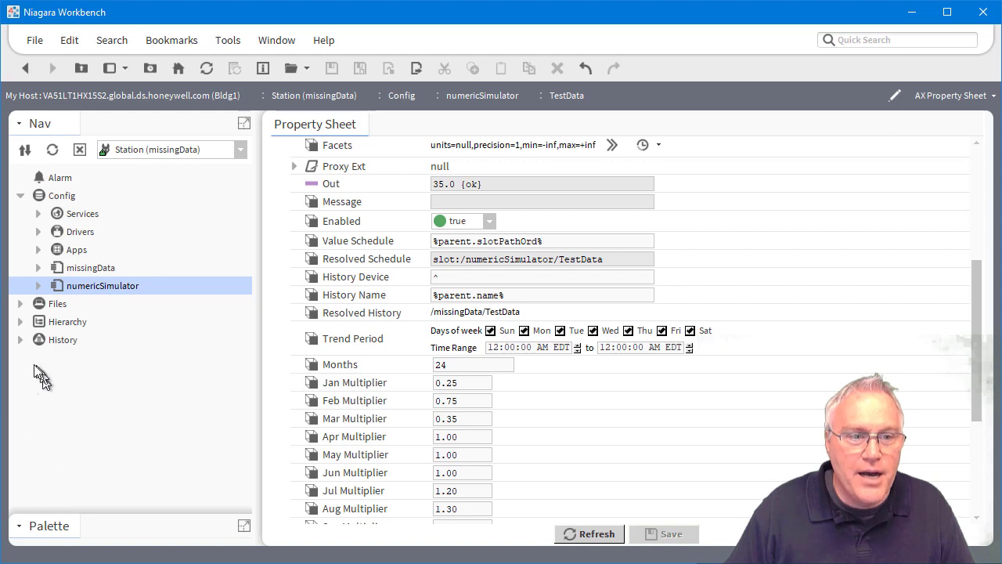
left_click(21, 339)
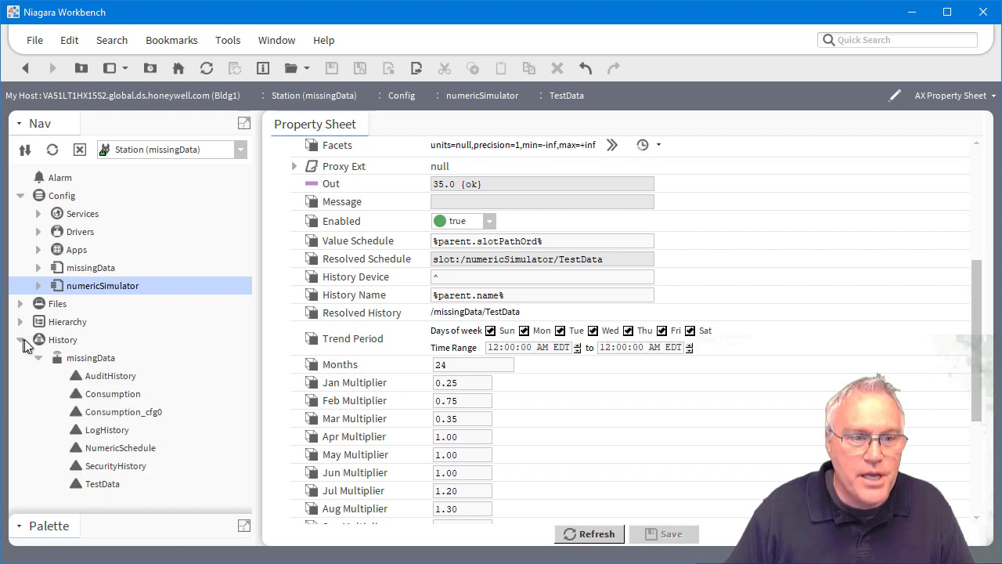
double_click(106, 483)
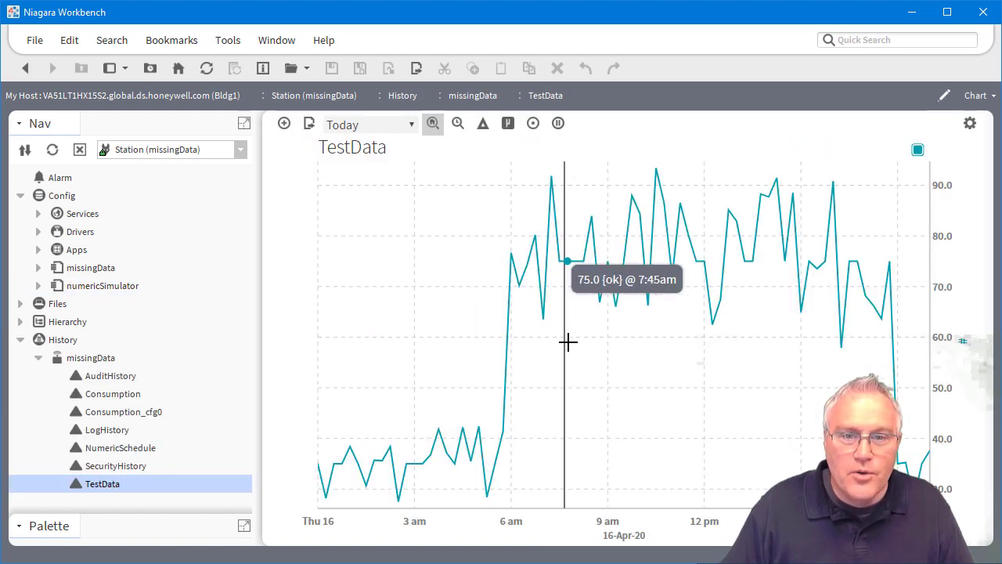
- Switch the TestData chart to Last Year, then to Year-To-Date
left_click(339, 125)
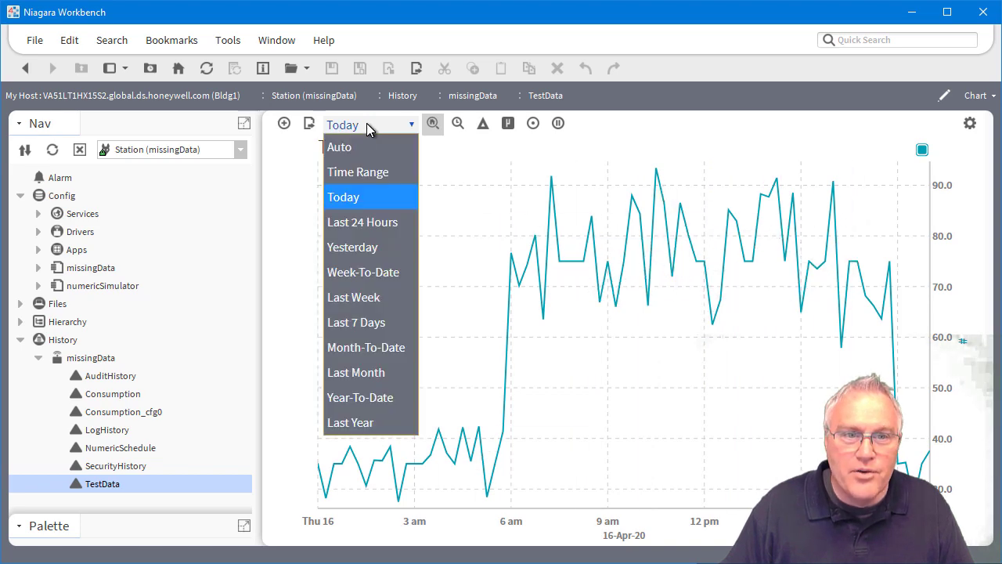
left_click(362, 421)
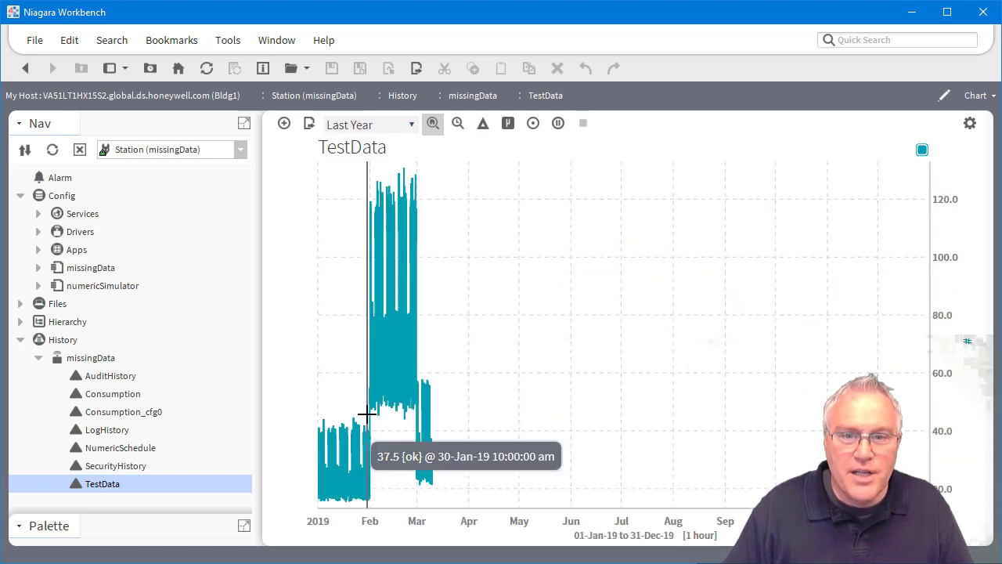
left_click(354, 127)
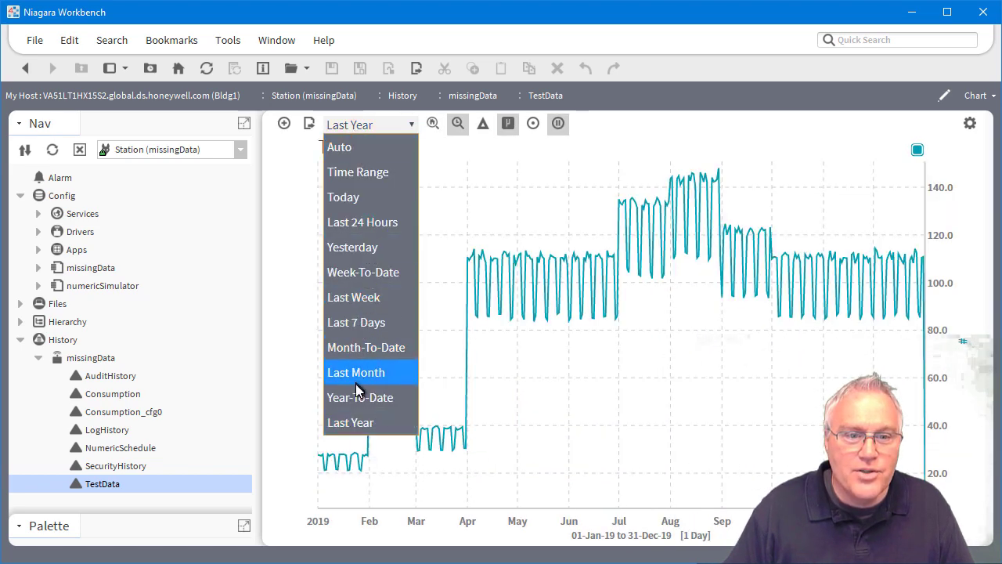
left_click(357, 397)
- Switch the TestData chart to Week-To-Date, then to Yesterday (15-Apr-20)
left_click(358, 125)
left_click(363, 271)
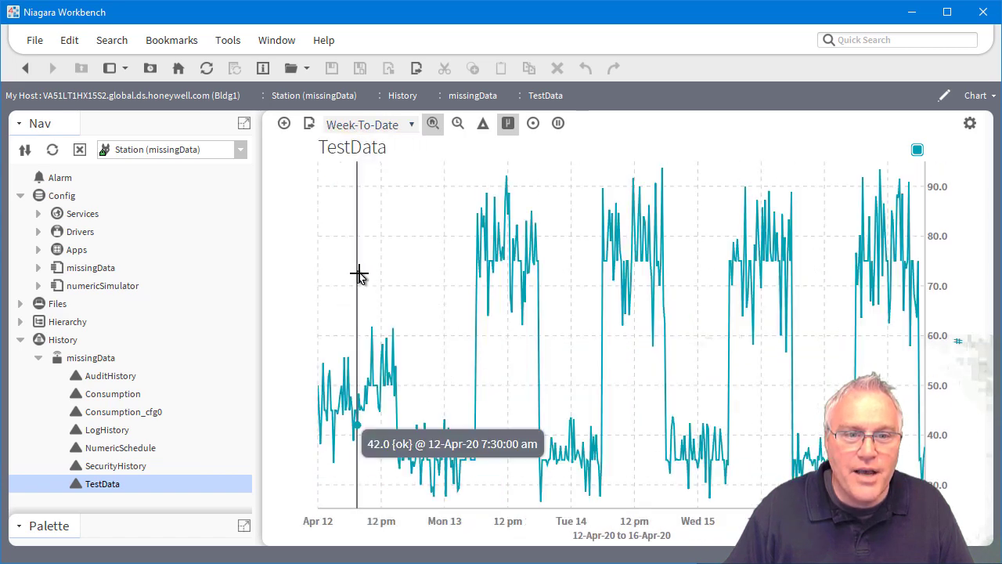
left_click(361, 128)
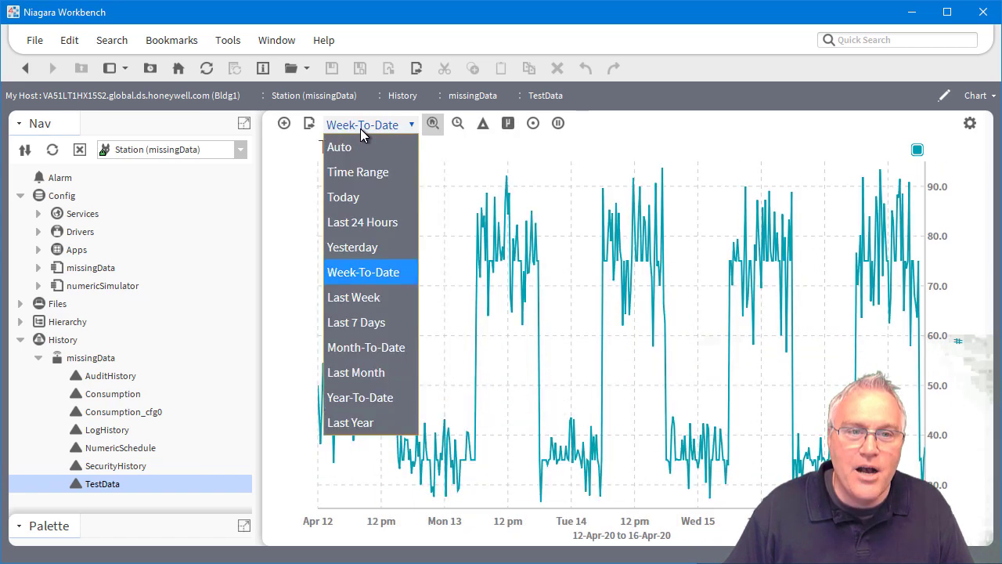
left_click(365, 249)
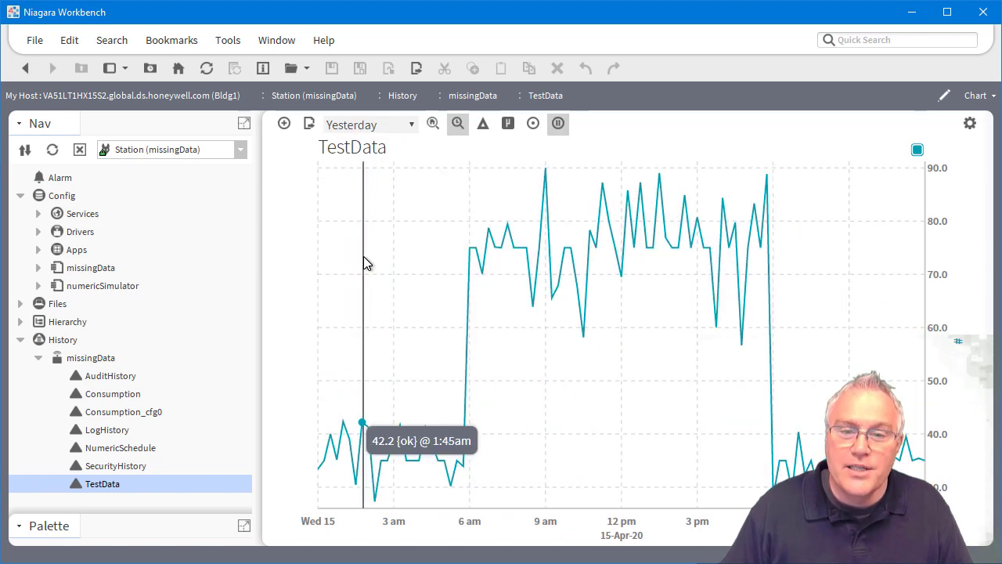